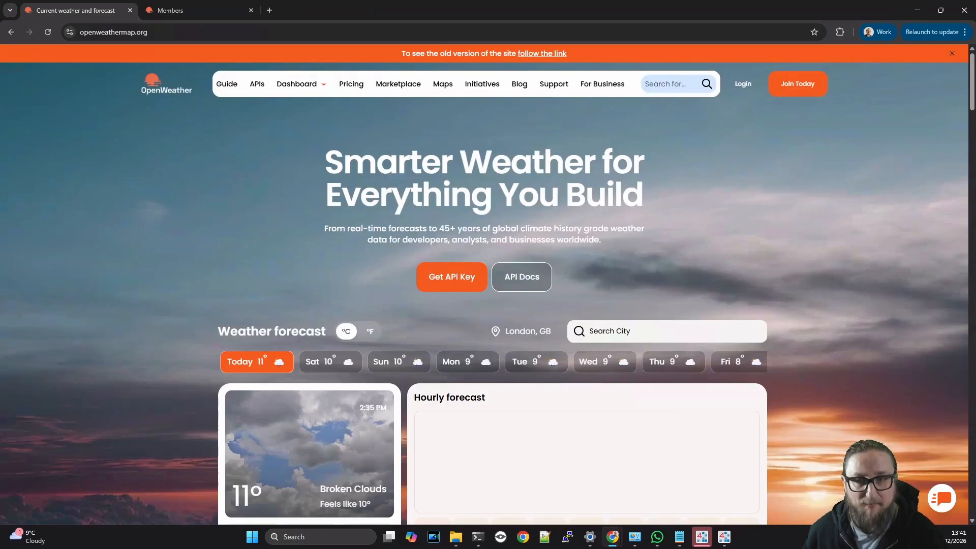
# - Copy the Default API key from the API keys page of the OpenWeather account
pyautogui.click(193, 32)
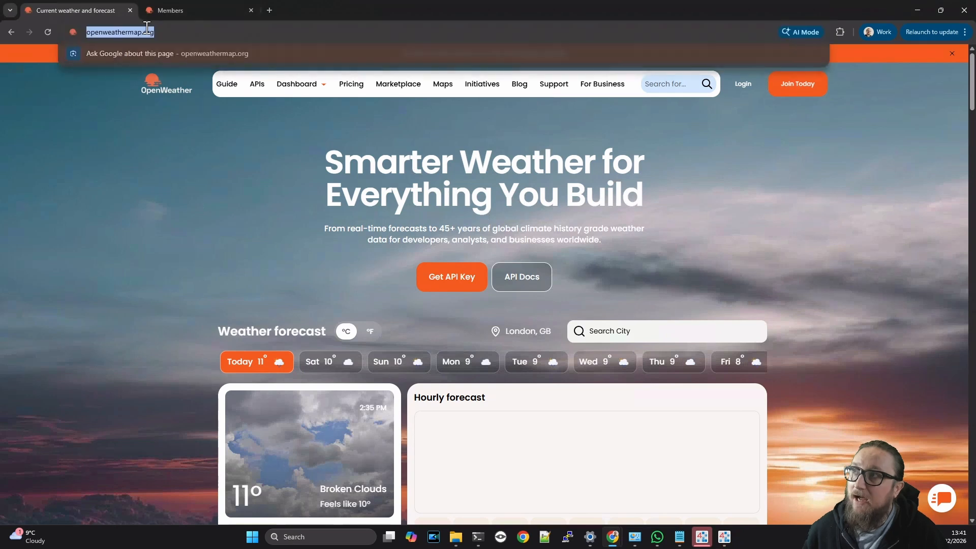
pyautogui.click(193, 192)
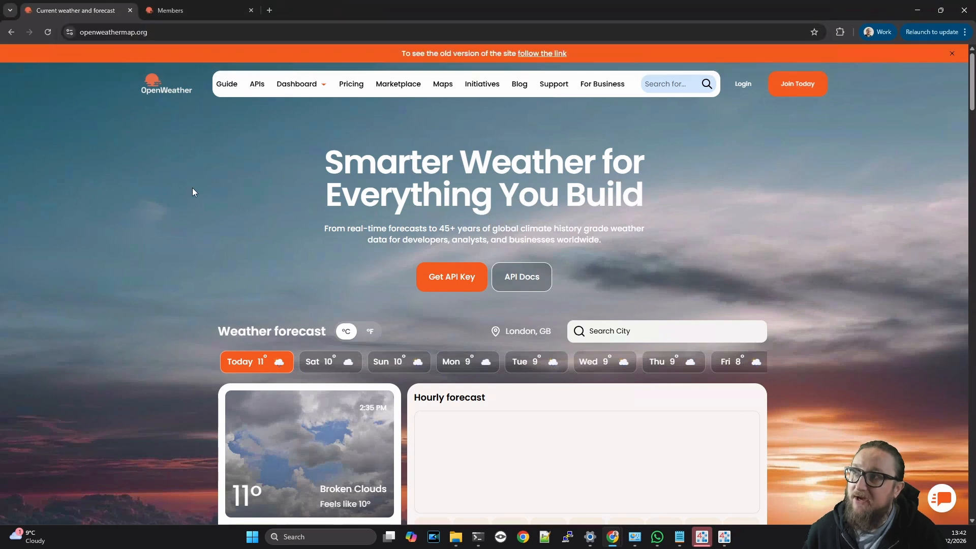
pyautogui.click(205, 7)
pyautogui.click(334, 241)
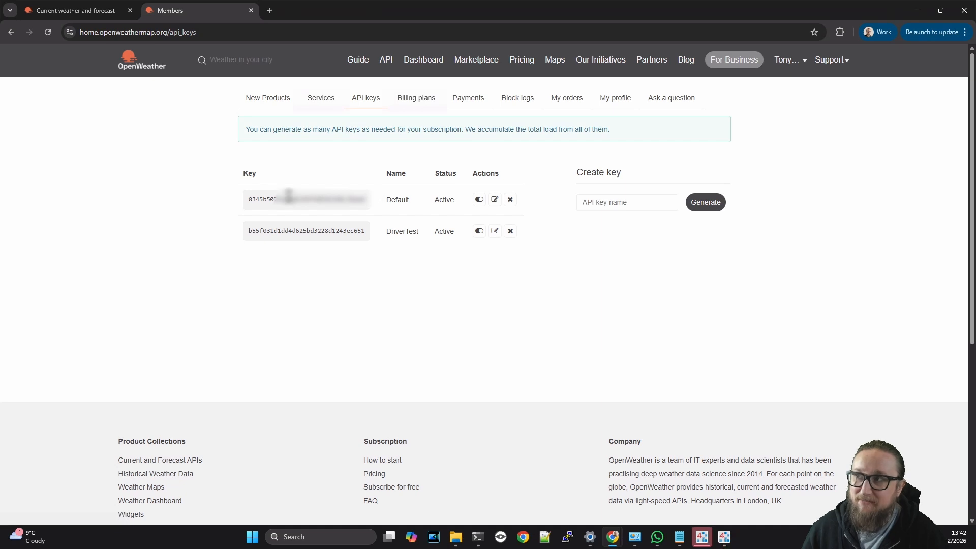
pyautogui.doubleClick(296, 207)
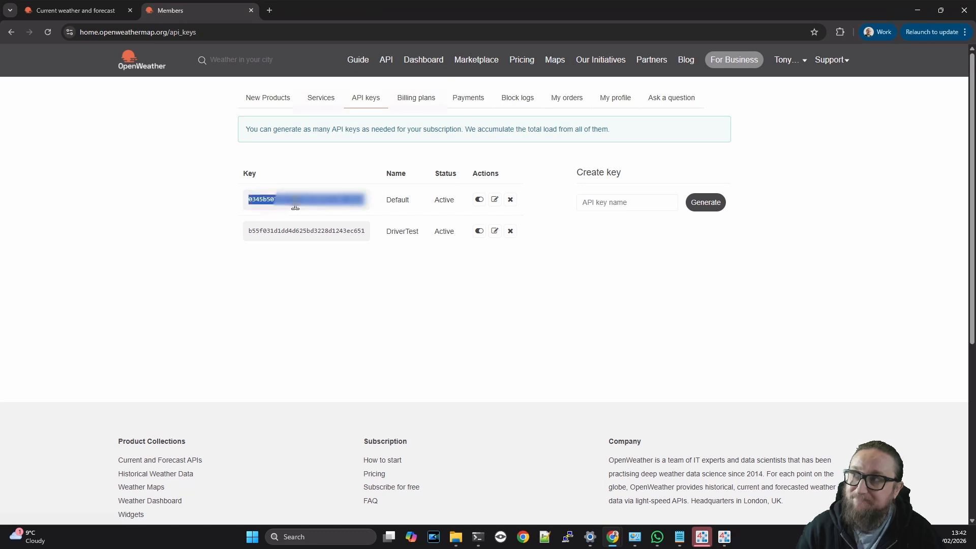
# - Switch to Niagara Workbench and add a WeatherService from the weather palette to the station's Services, keeping the name WeatherService
pyautogui.hotkey('alt', 'Tab')
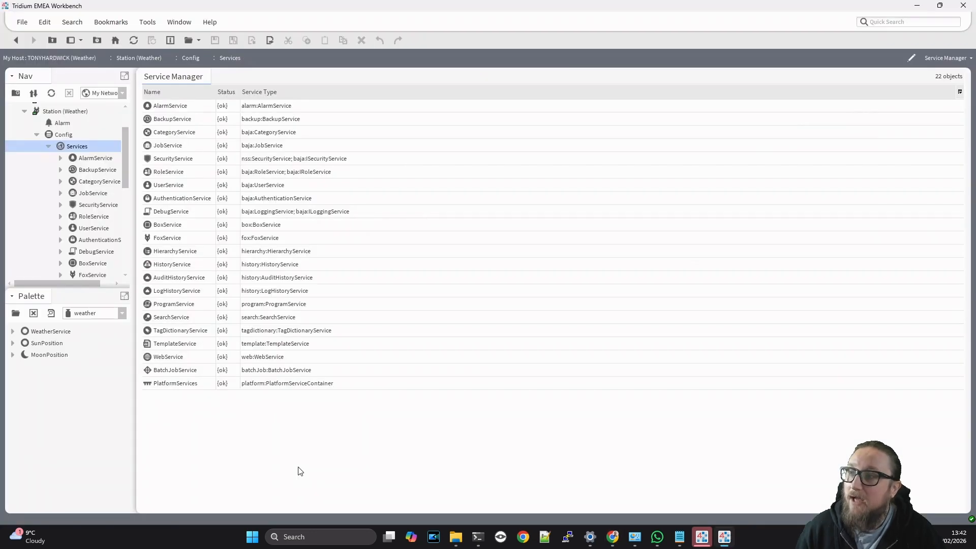
pyautogui.click(39, 332)
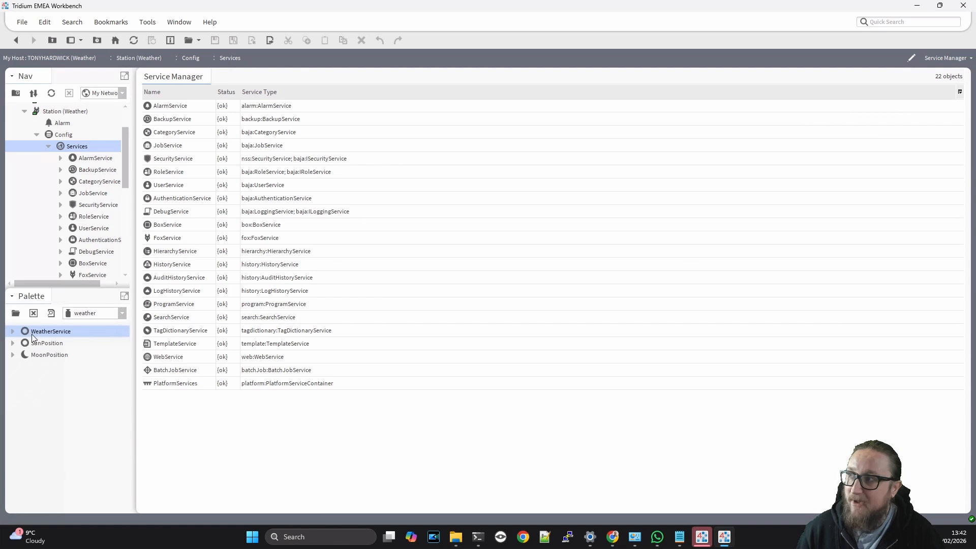
pyautogui.moveTo(33, 333); pyautogui.dragTo(205, 423)
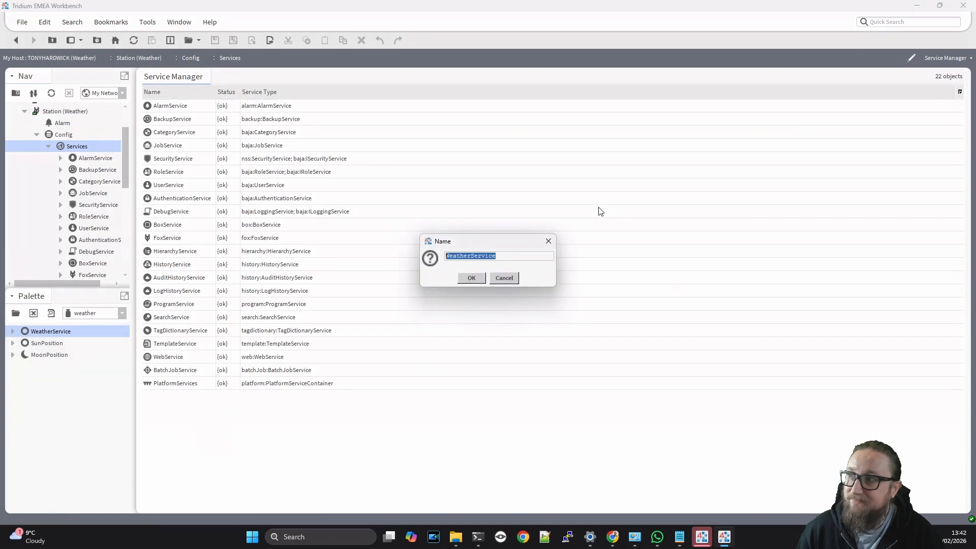
pyautogui.click(471, 278)
# - Open the WeatherService and display it in the Weather Manager view
pyautogui.doubleClick(173, 397)
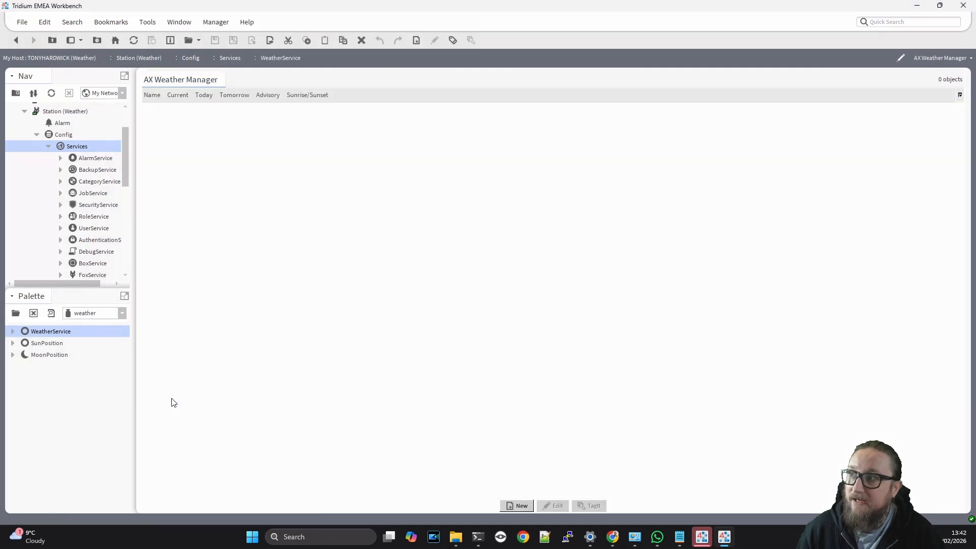
pyautogui.click(933, 57)
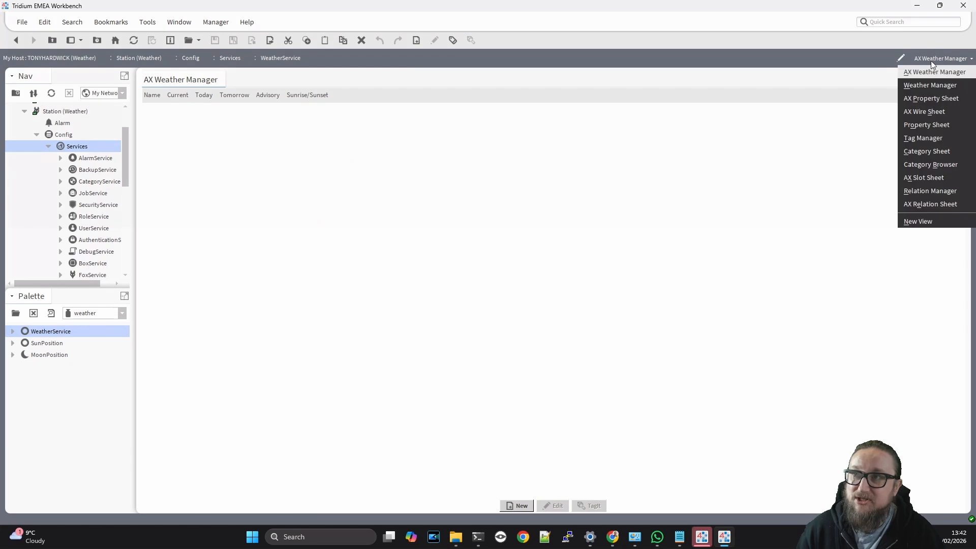
pyautogui.click(928, 83)
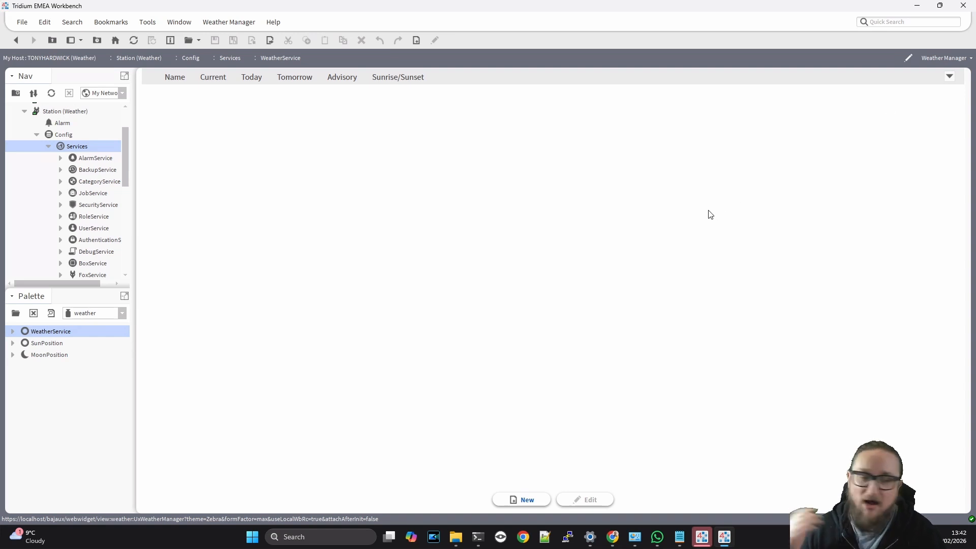
# - Start one new weather report with Innon Weather Provider as the type to add
pyautogui.click(542, 501)
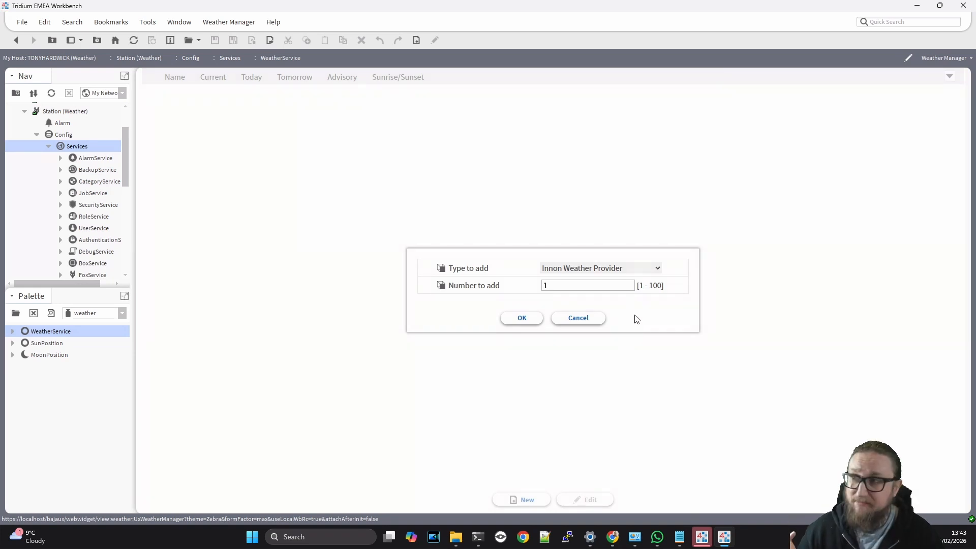
pyautogui.click(602, 268)
pyautogui.click(597, 282)
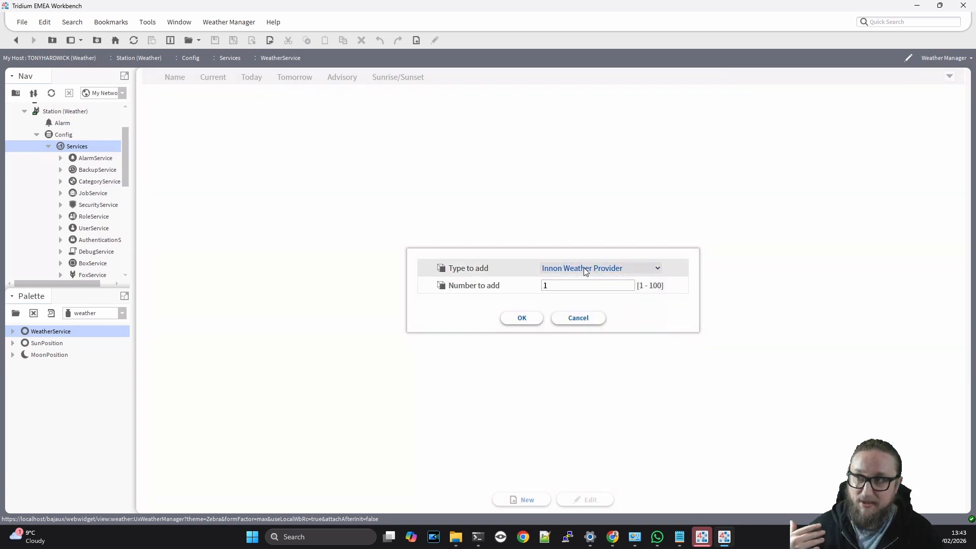
pyautogui.click(532, 328)
pyautogui.click(522, 319)
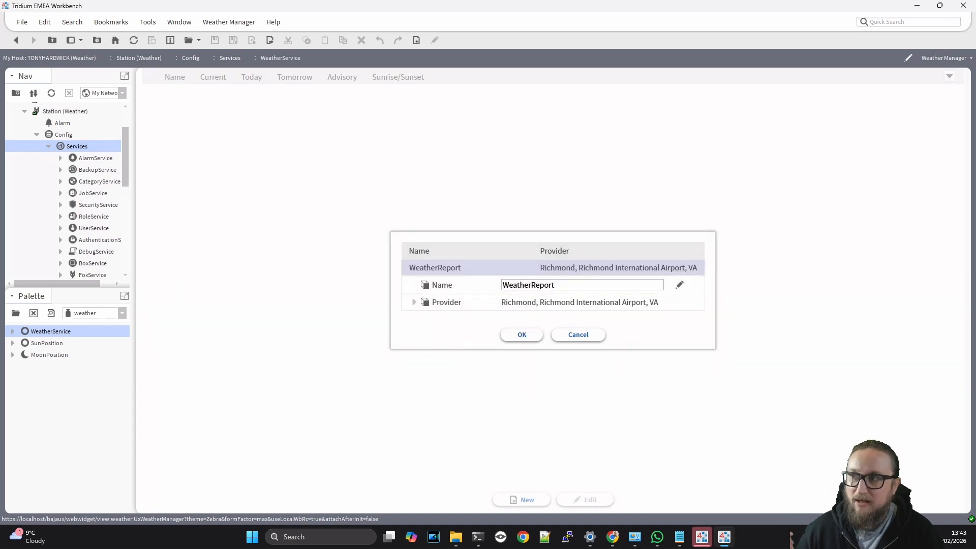
# - Set the WeatherReport provider's location to Worthing, paste the copied API key into Api Key, and create the report
pyautogui.click(414, 302)
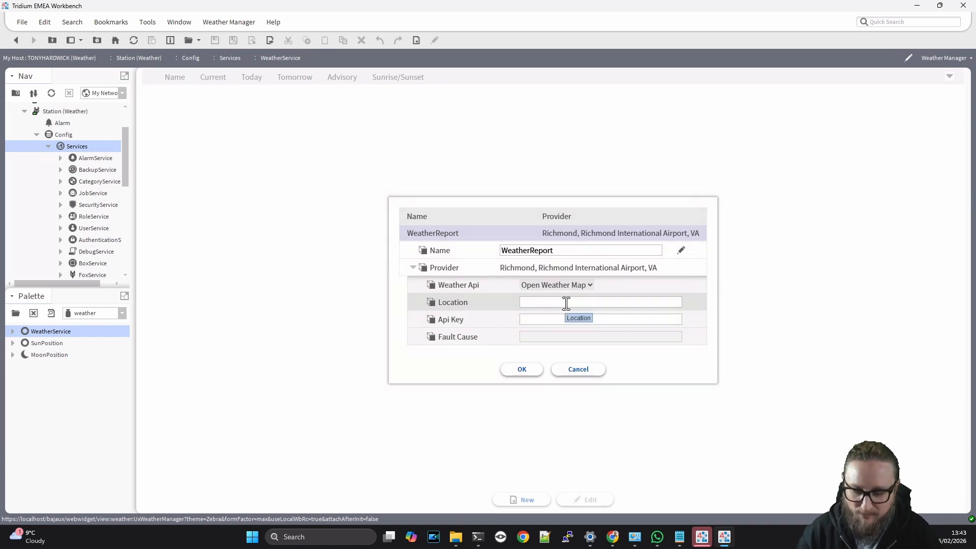
pyautogui.write('Worthing')
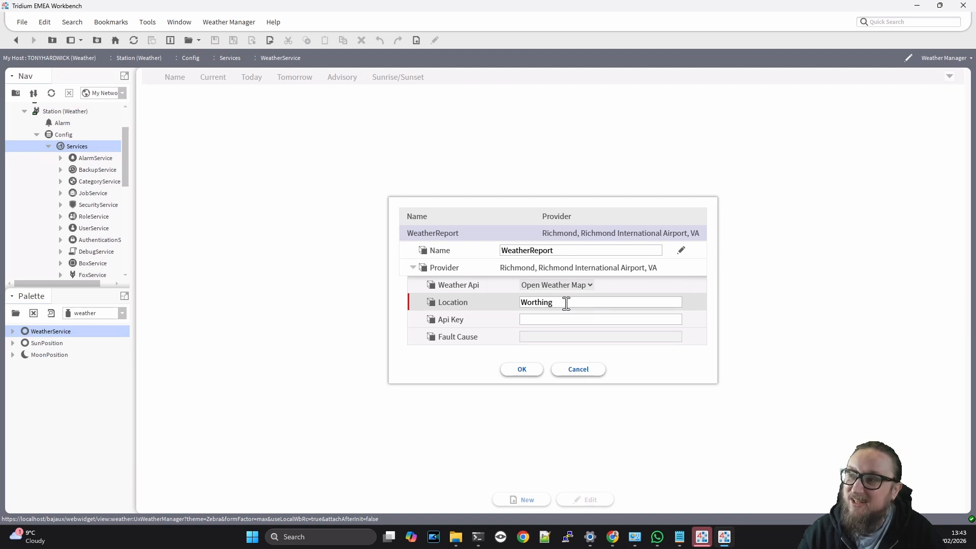
pyautogui.click(559, 316)
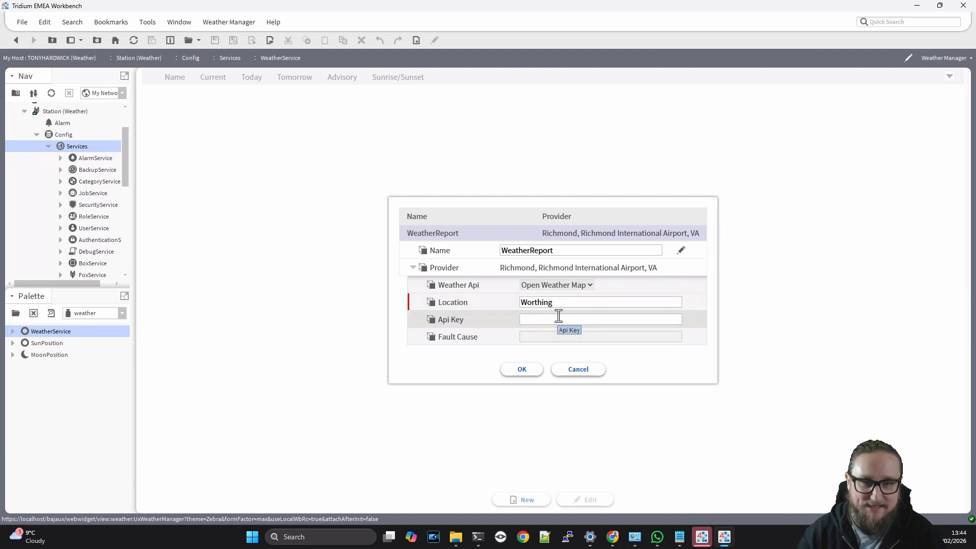
pyautogui.hotkey('ctrl', 'v')
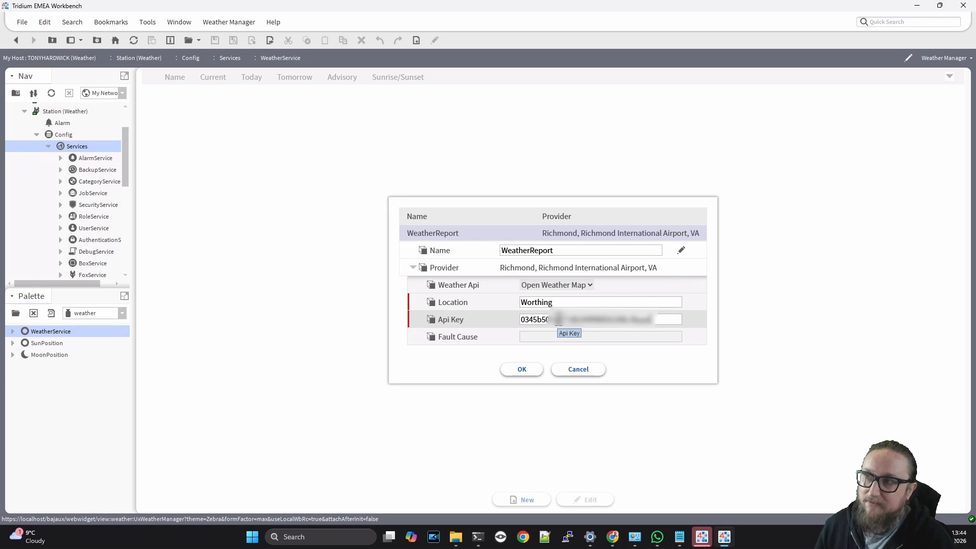
pyautogui.click(523, 370)
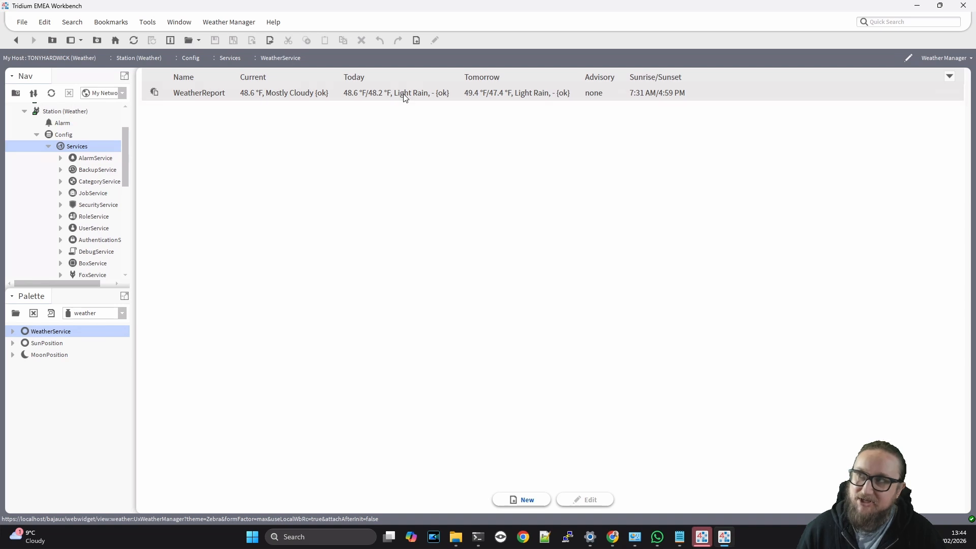
# - Expand WeatherService and WeatherReport in the station tree, open its Current conditions, and widen the tree enough to read full names
pyautogui.click(180, 94)
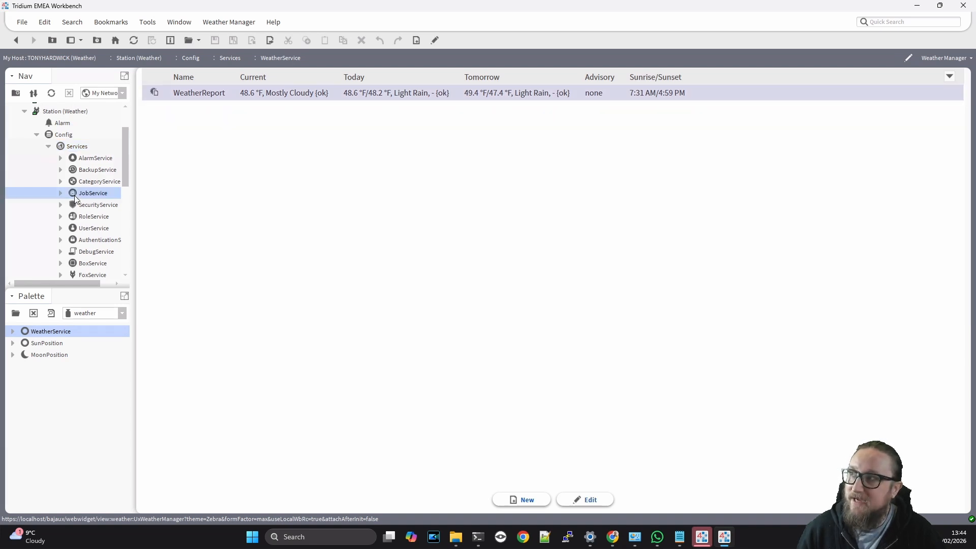
pyautogui.scroll(-4, 74, 199)
pyautogui.scroll(-2, 75, 199)
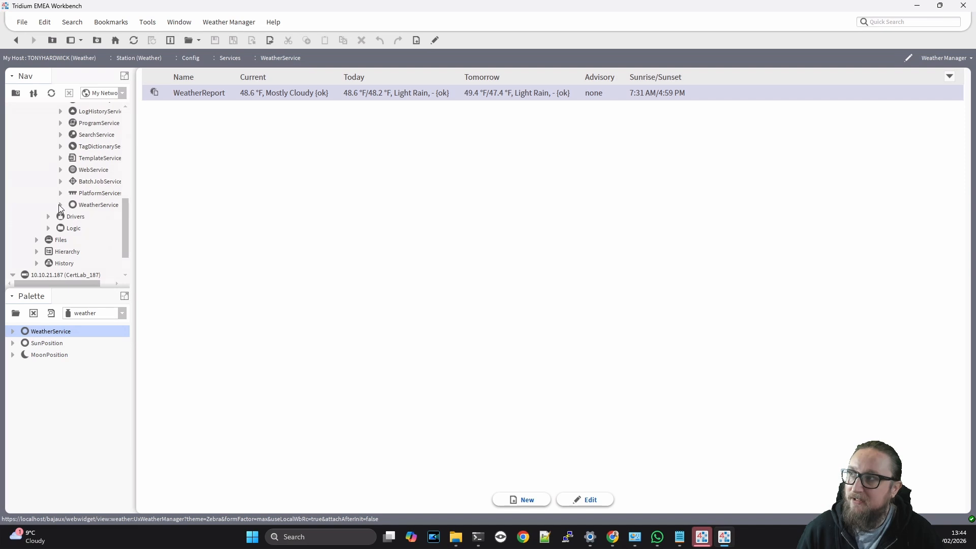
pyautogui.click(60, 204)
pyautogui.click(73, 216)
pyautogui.scroll(-1, 116, 220)
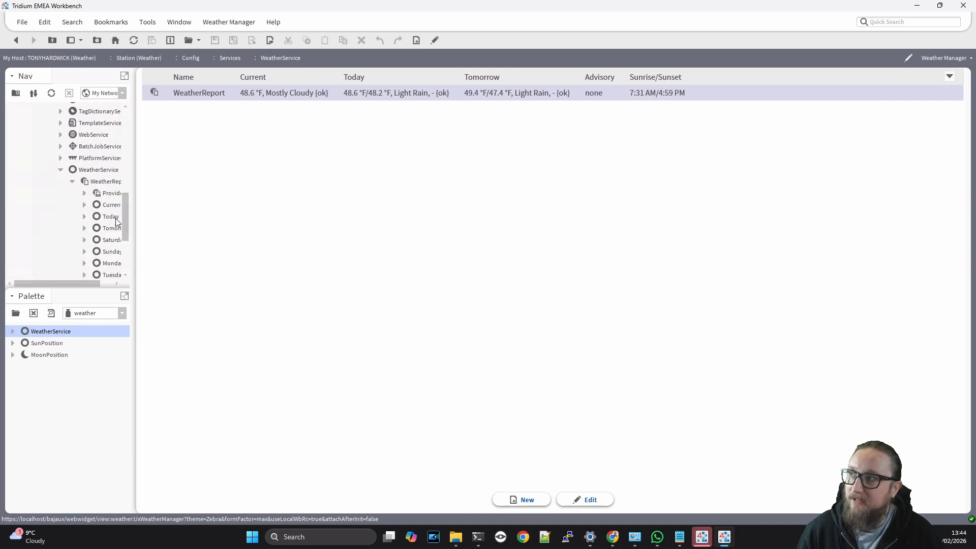
pyautogui.doubleClick(111, 206)
pyautogui.moveTo(130, 221); pyautogui.dragTo(176, 223)
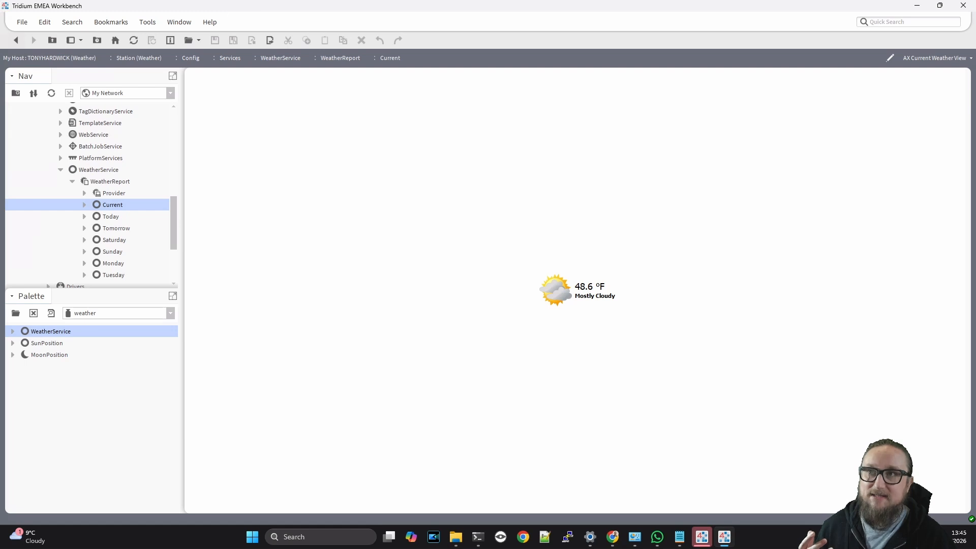
# - Display the Current conditions as Current Weather View and as AX Property Sheet, and examine the temperature and weather summary
pyautogui.click(947, 58)
pyautogui.click(946, 57)
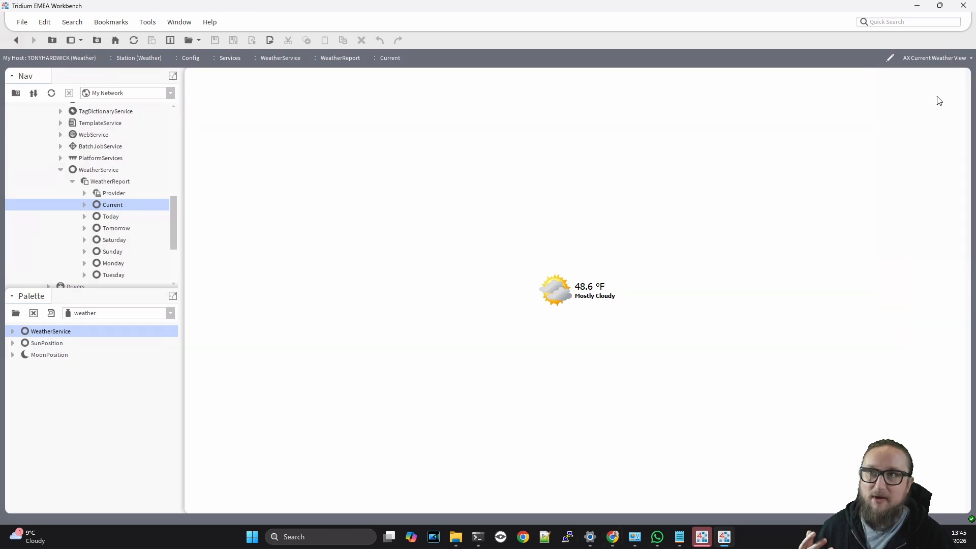
pyautogui.click(945, 58)
pyautogui.click(918, 99)
pyautogui.click(942, 61)
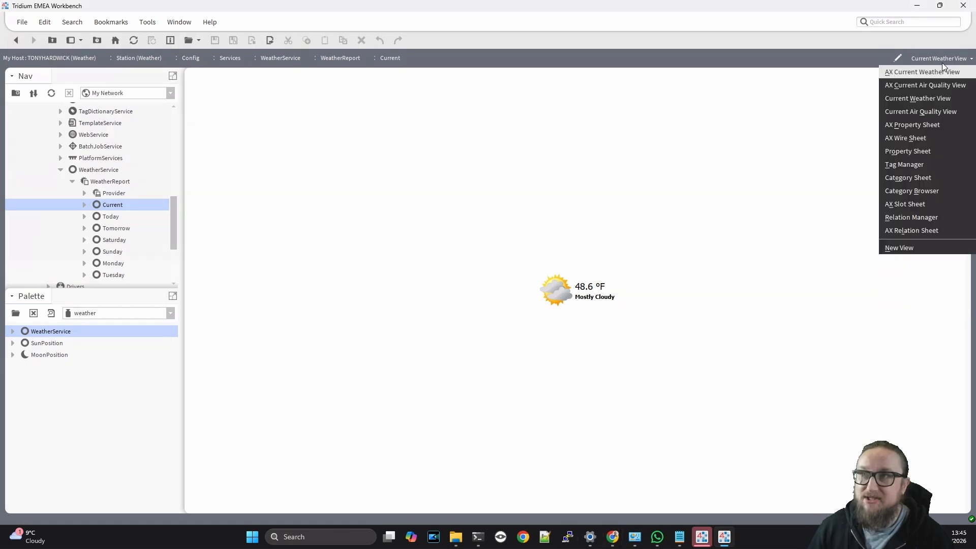
pyautogui.click(913, 125)
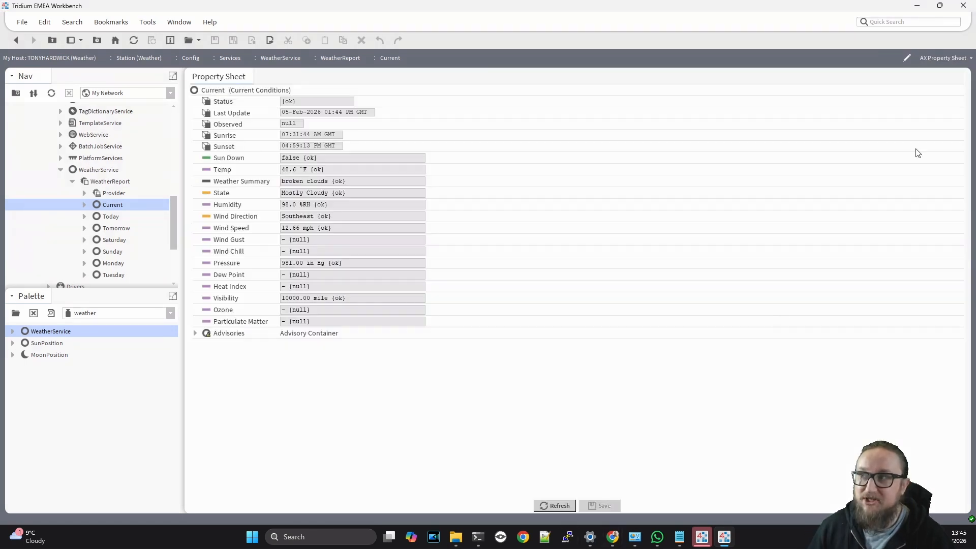
pyautogui.doubleClick(303, 169)
pyautogui.click(331, 182)
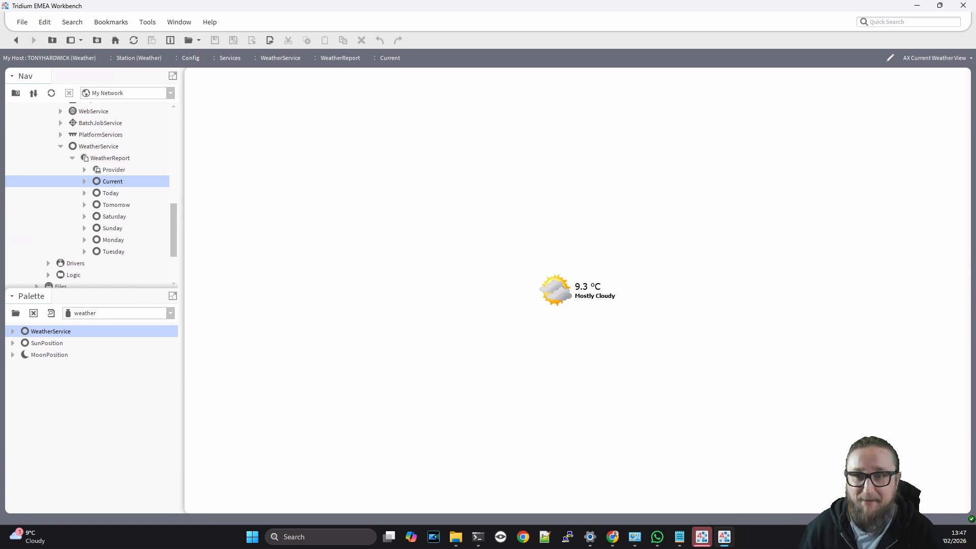
# - Look through the weather report's current conditions and its daily forecasts
pyautogui.doubleClick(107, 182)
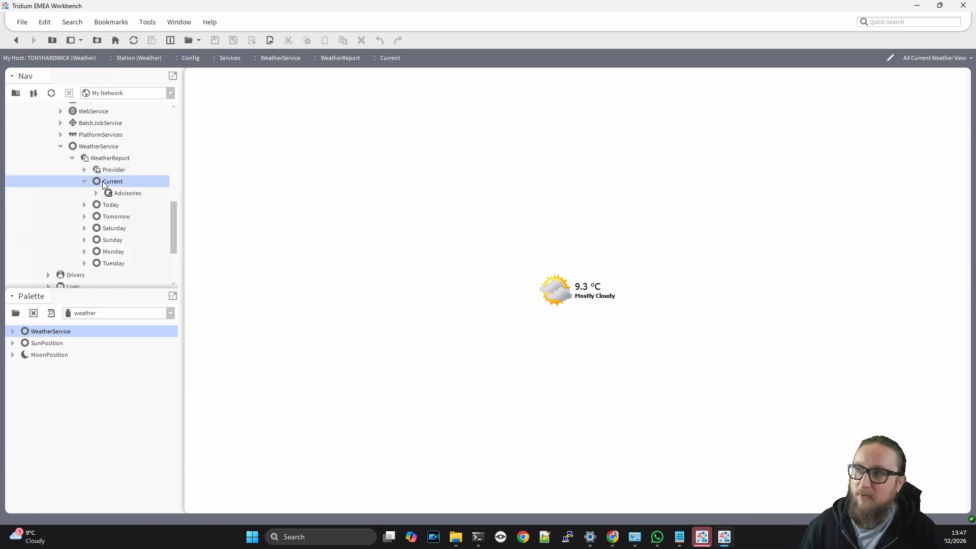
pyautogui.doubleClick(120, 206)
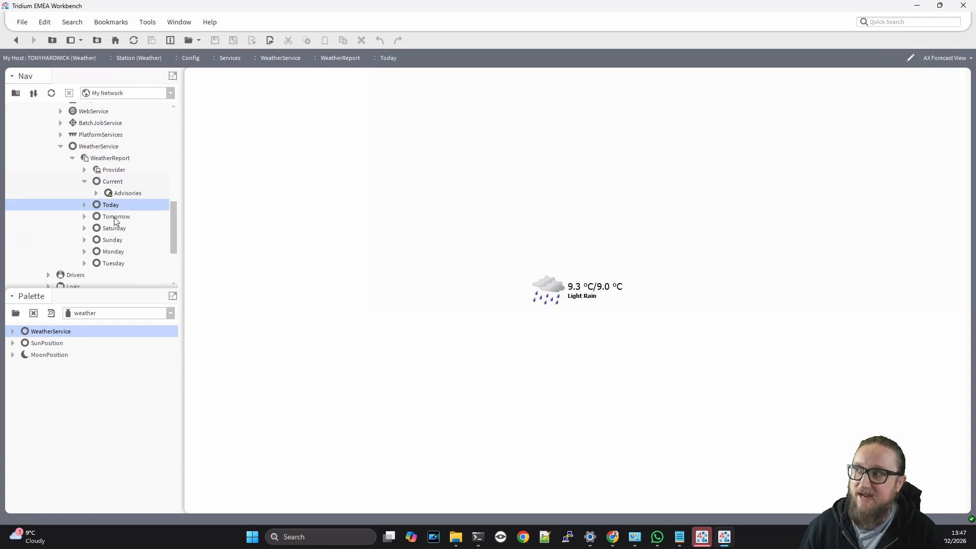
pyautogui.click(116, 217)
pyautogui.doubleClick(107, 185)
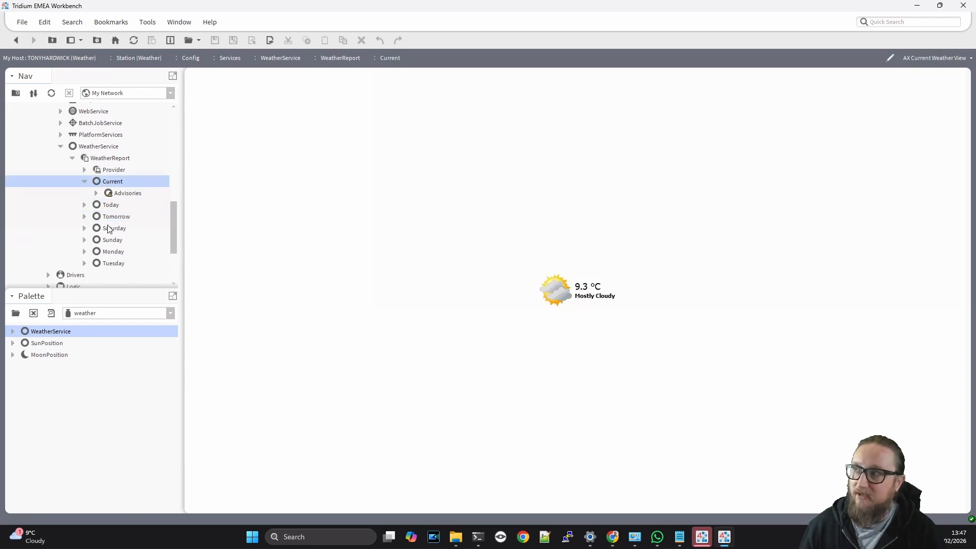
pyautogui.doubleClick(108, 241)
pyautogui.click(950, 58)
pyautogui.click(944, 82)
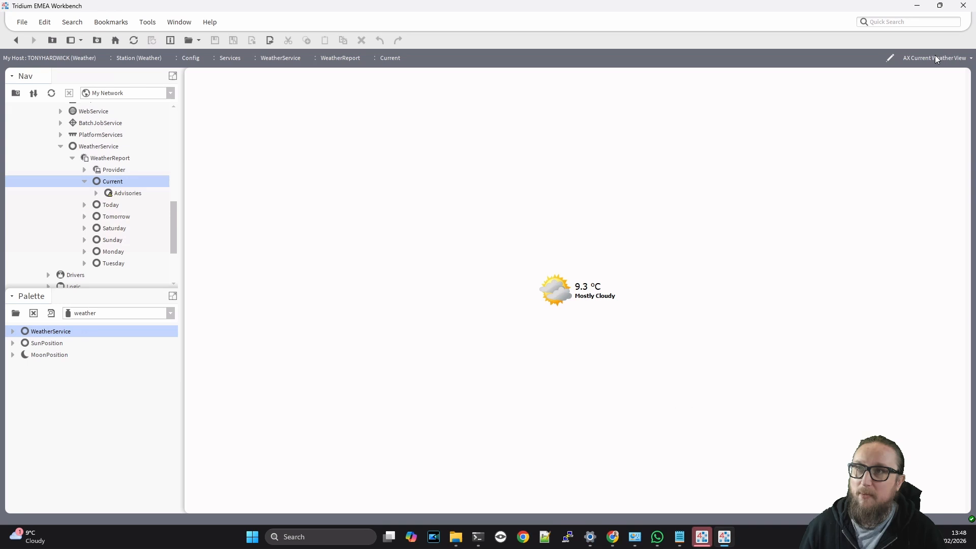
# - Open the AX Property Sheet of the Current conditions and examine the humidity, wind direction and temperature values
pyautogui.click(935, 55)
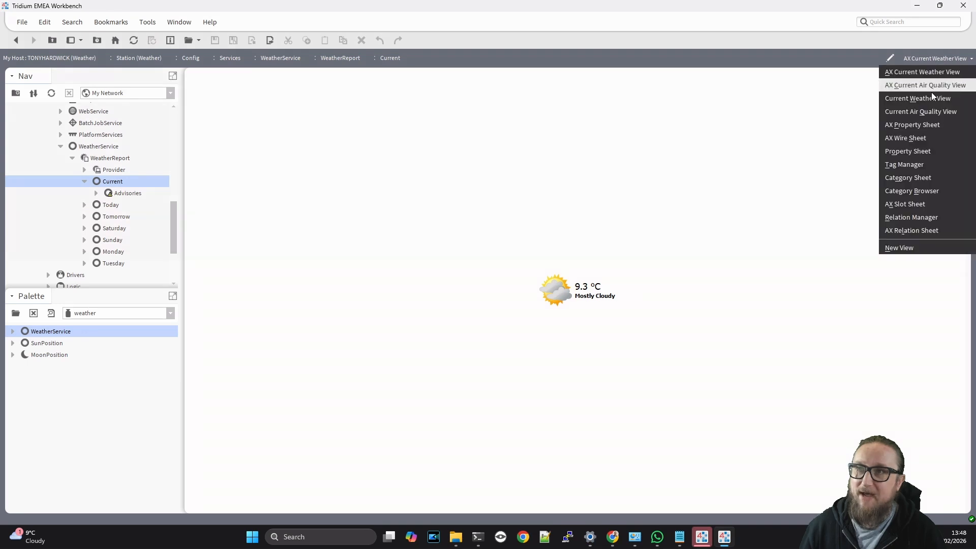
pyautogui.click(932, 125)
pyautogui.moveTo(329, 206); pyautogui.dragTo(274, 207)
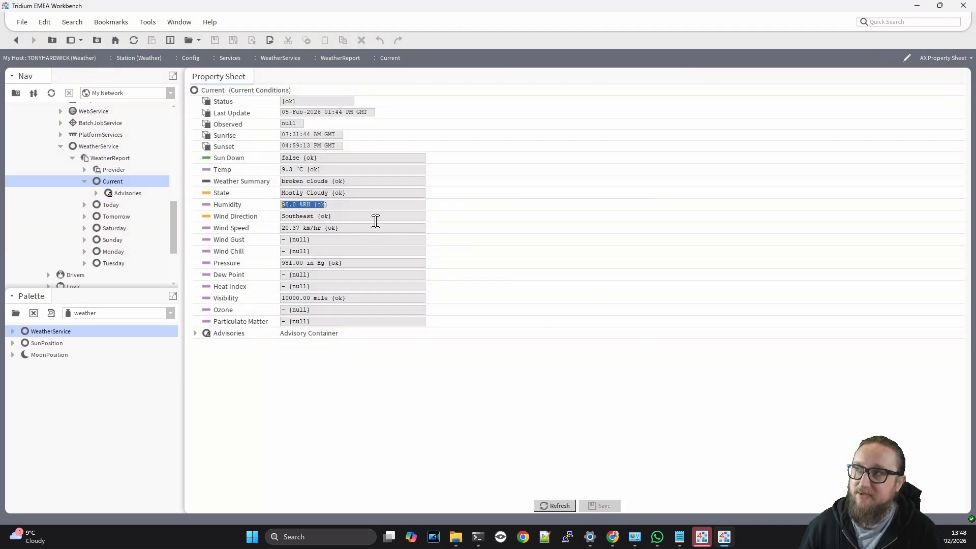
pyautogui.moveTo(368, 219); pyautogui.dragTo(285, 216)
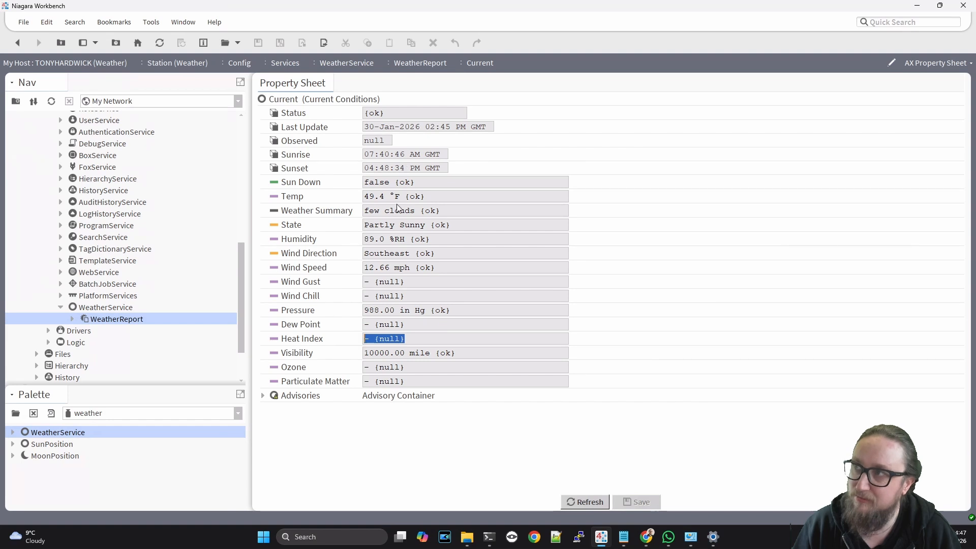
pyautogui.click(451, 196)
pyautogui.click(454, 196)
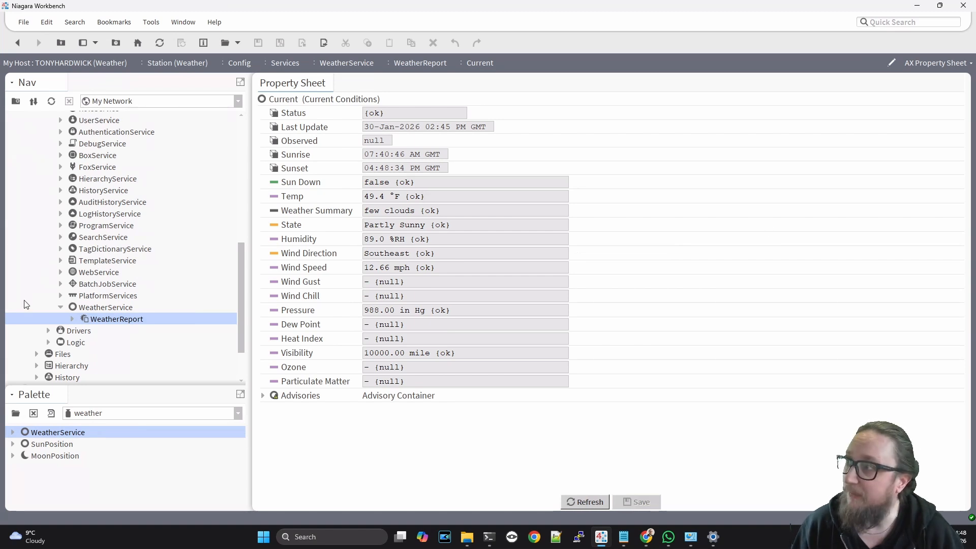
# - Open the wire sheet of the station's Logic folder
pyautogui.click(71, 342)
pyautogui.doubleClick(72, 344)
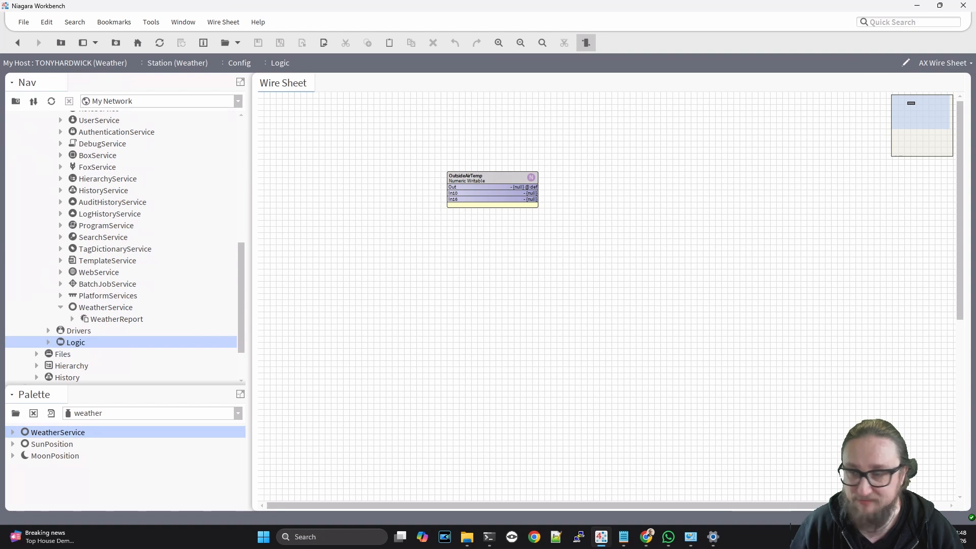
# - Link the Temp of the WeatherReport's Current conditions to In16 of the OutsideAirTemp point
pyautogui.click(73, 319)
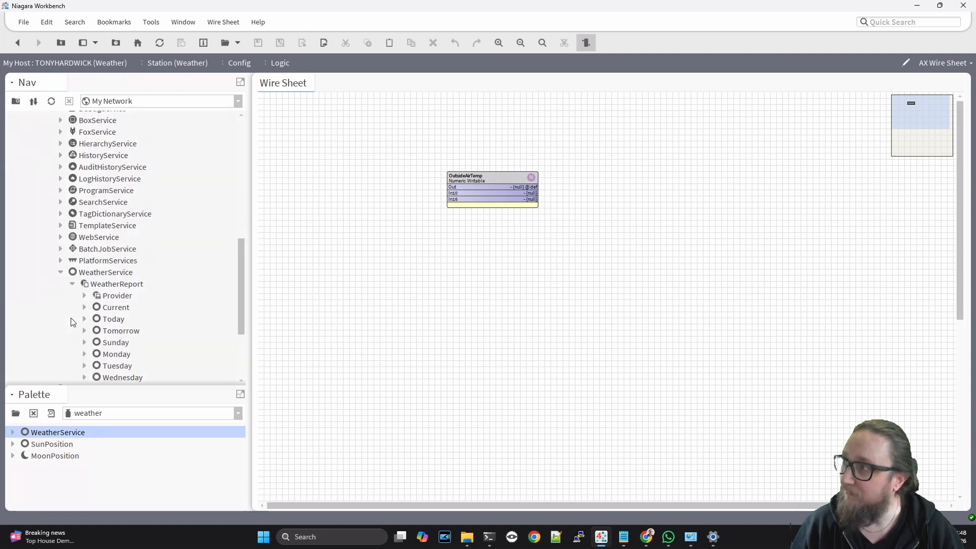
pyautogui.rightClick(100, 306)
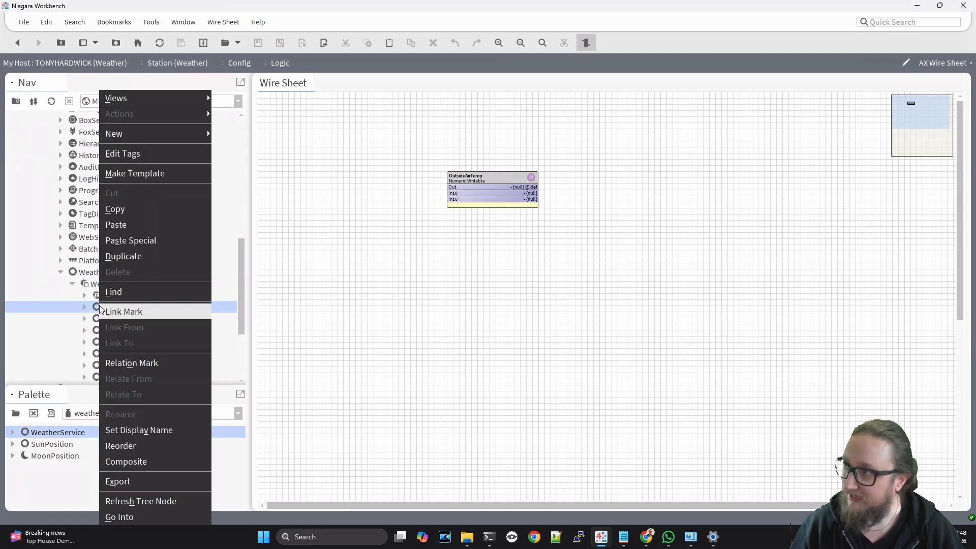
pyautogui.click(125, 312)
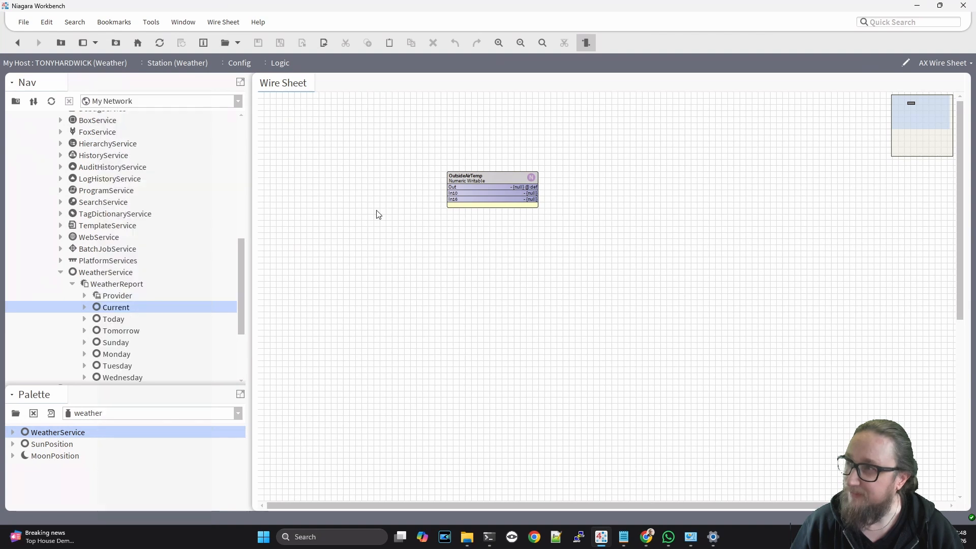
pyautogui.rightClick(504, 178)
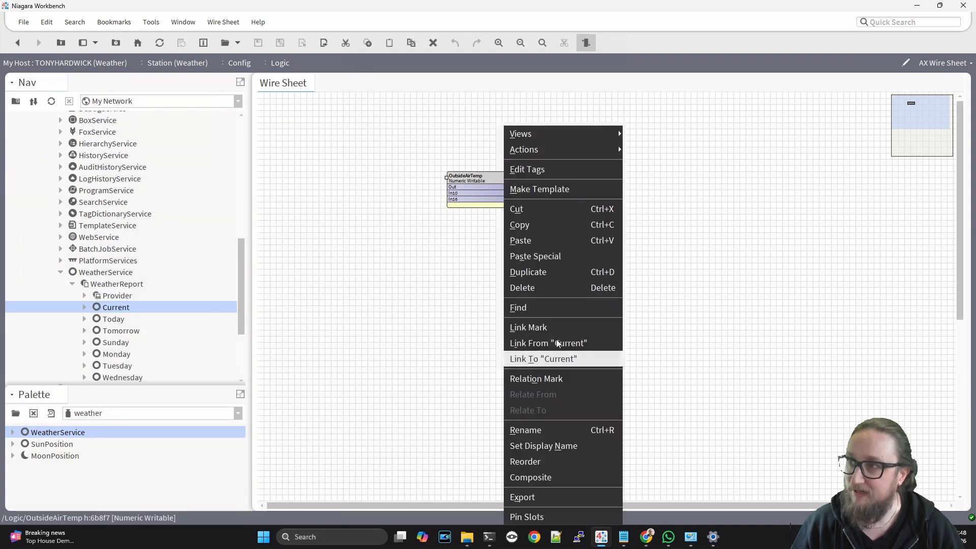
pyautogui.click(556, 340)
pyautogui.click(389, 277)
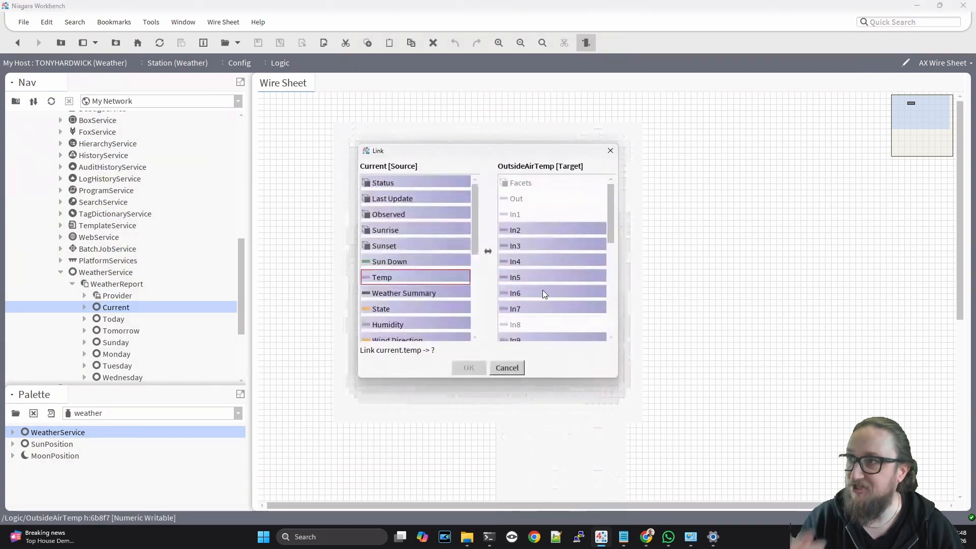
pyautogui.scroll(-3, 549, 284)
pyautogui.click(539, 308)
pyautogui.click(467, 368)
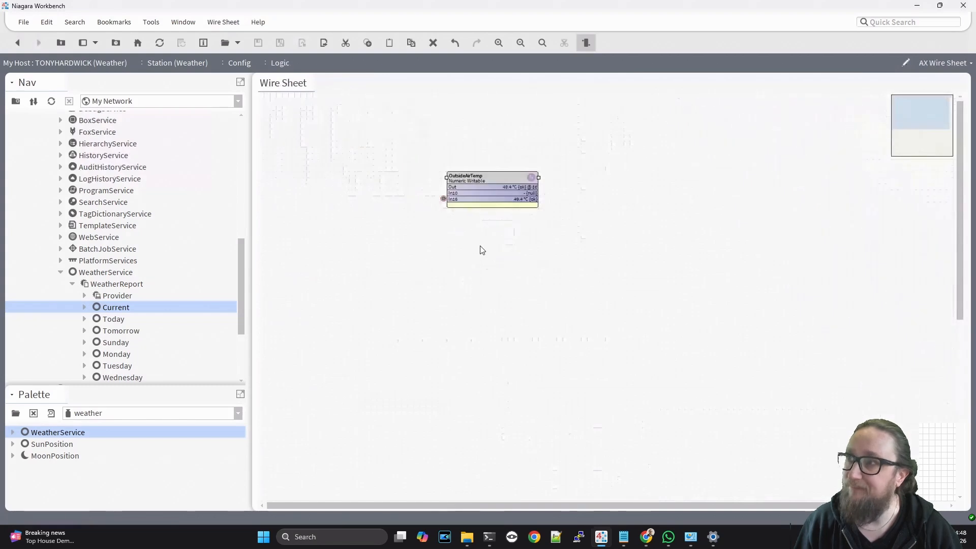
# - Add a NumericUnitConverter from the kitControl palette's Conversion folder to the Logic wire sheet, keeping its default name
pyautogui.click(497, 43)
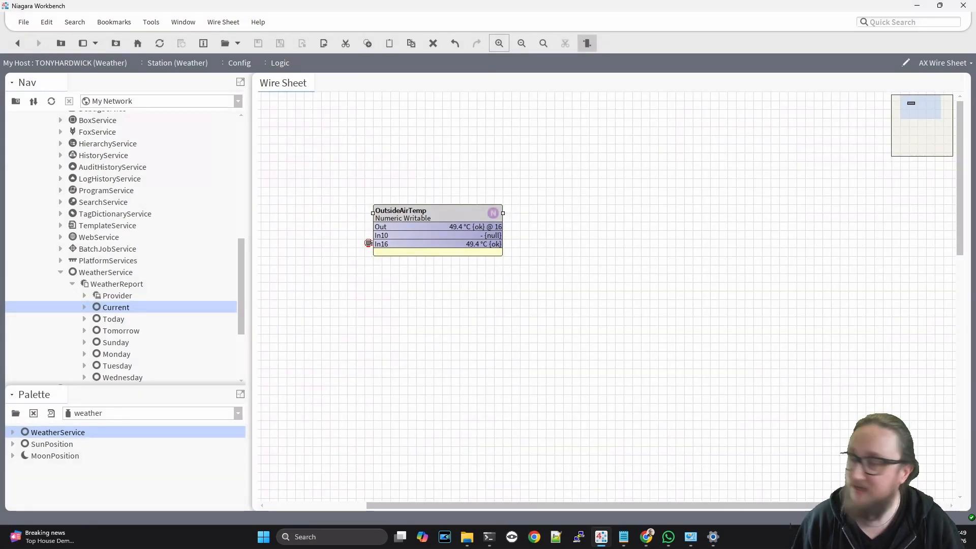
pyautogui.click(129, 417)
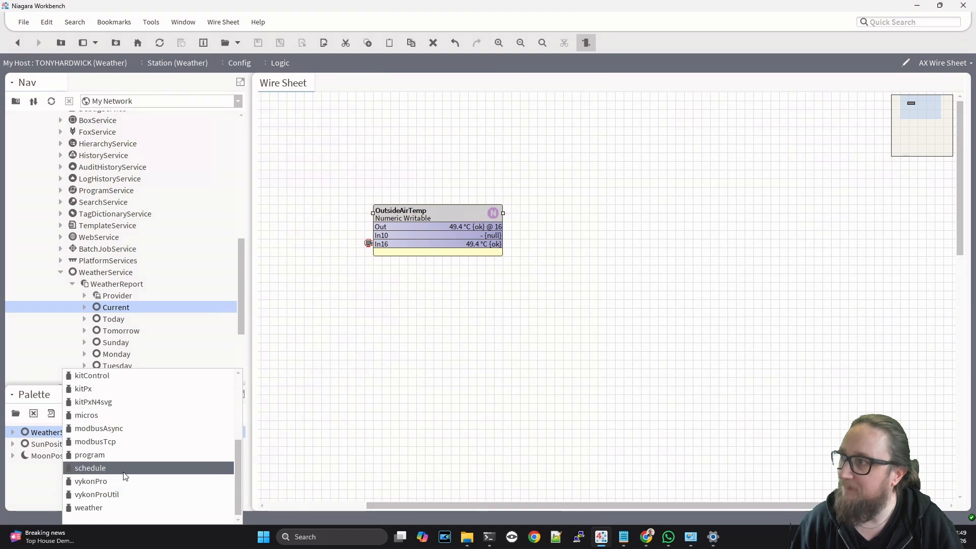
pyautogui.click(81, 375)
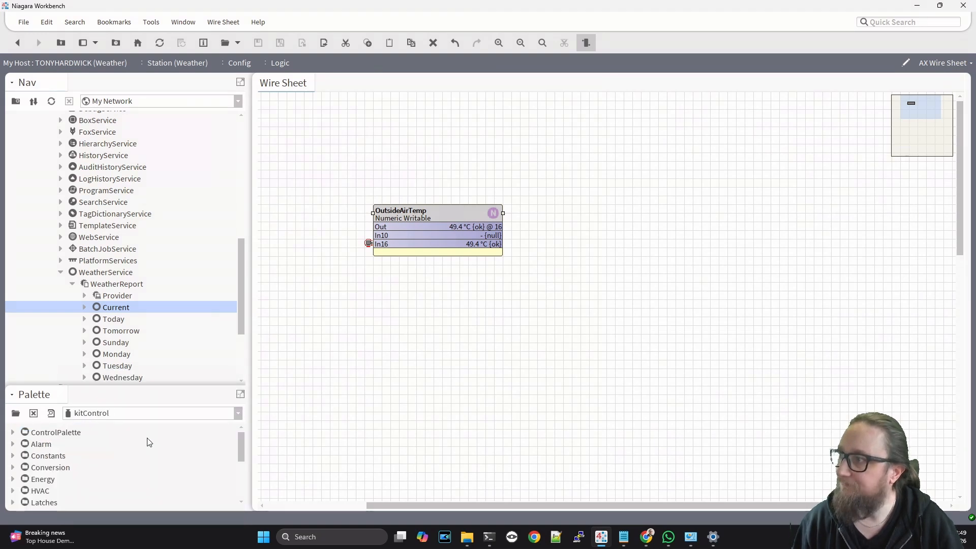
pyautogui.moveTo(134, 388); pyautogui.dragTo(135, 333)
pyautogui.doubleClick(51, 411)
pyautogui.scroll(-2, 82, 447)
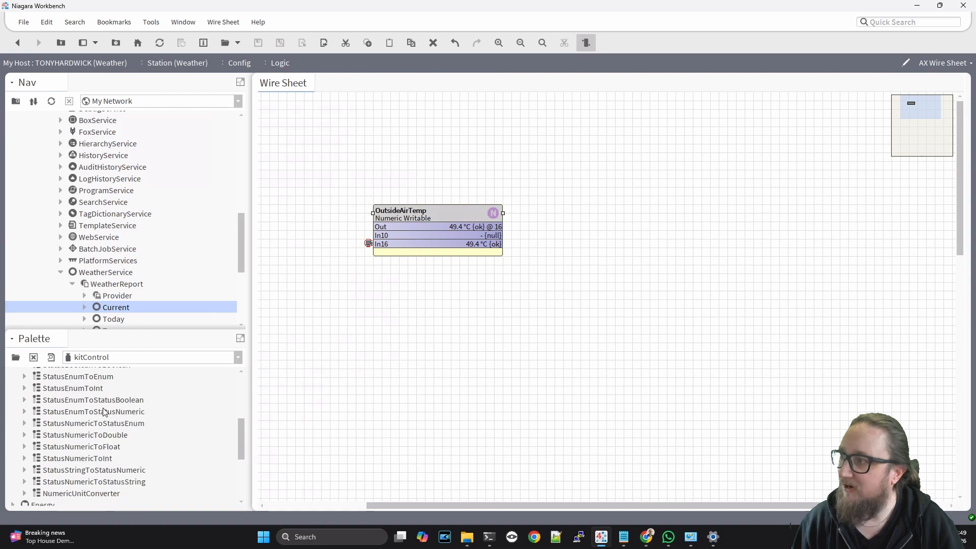
pyautogui.moveTo(77, 457); pyautogui.dragTo(323, 307)
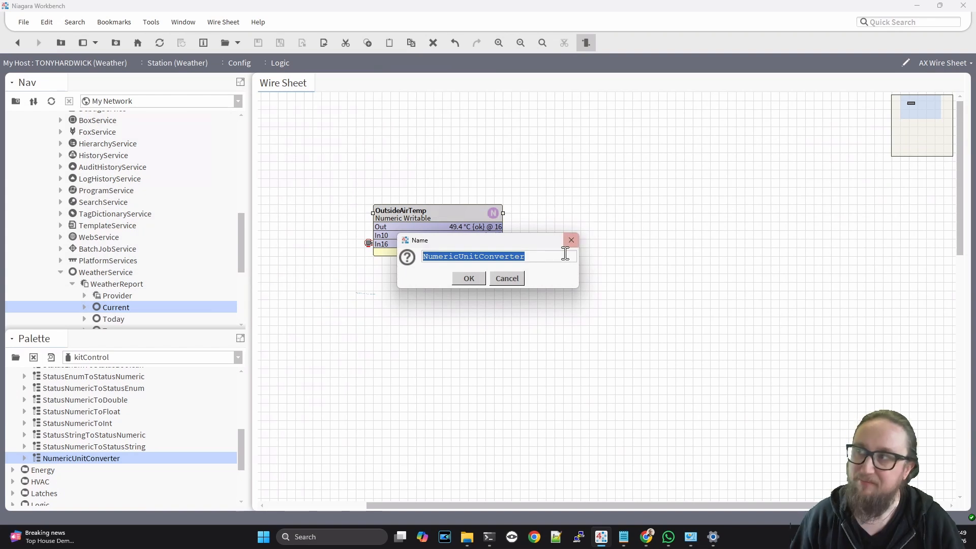
pyautogui.click(469, 278)
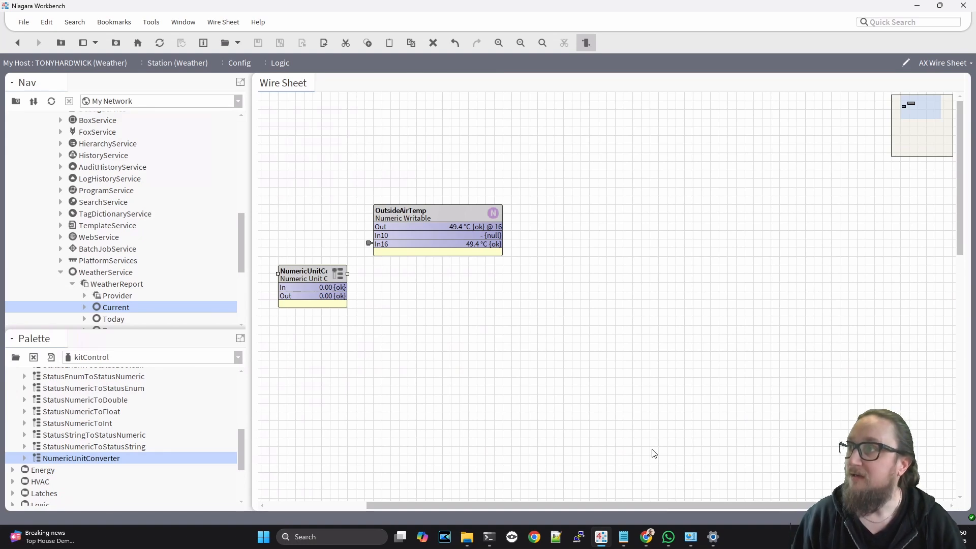
# - Link the Temp of the Current conditions to the In slot of the NumericUnitConverter
pyautogui.rightClick(286, 267)
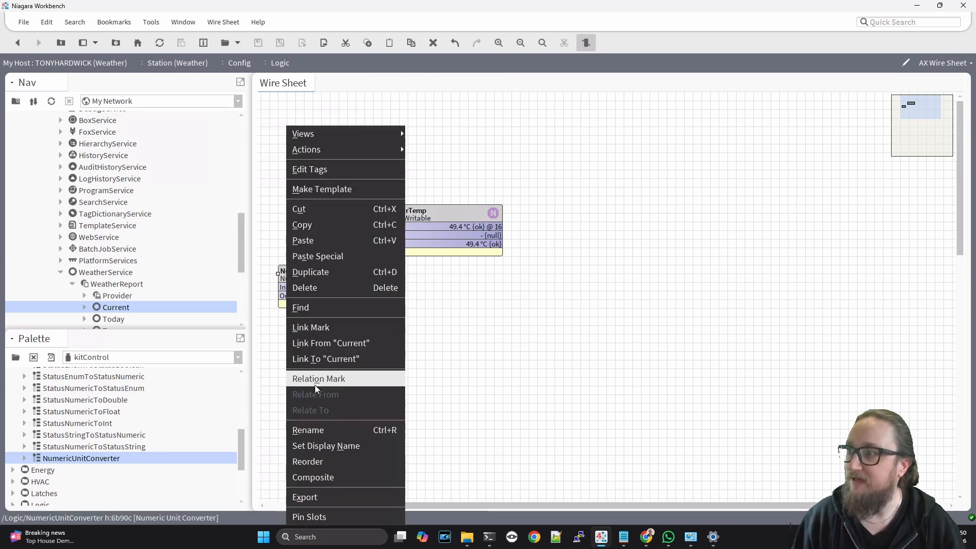
pyautogui.click(318, 343)
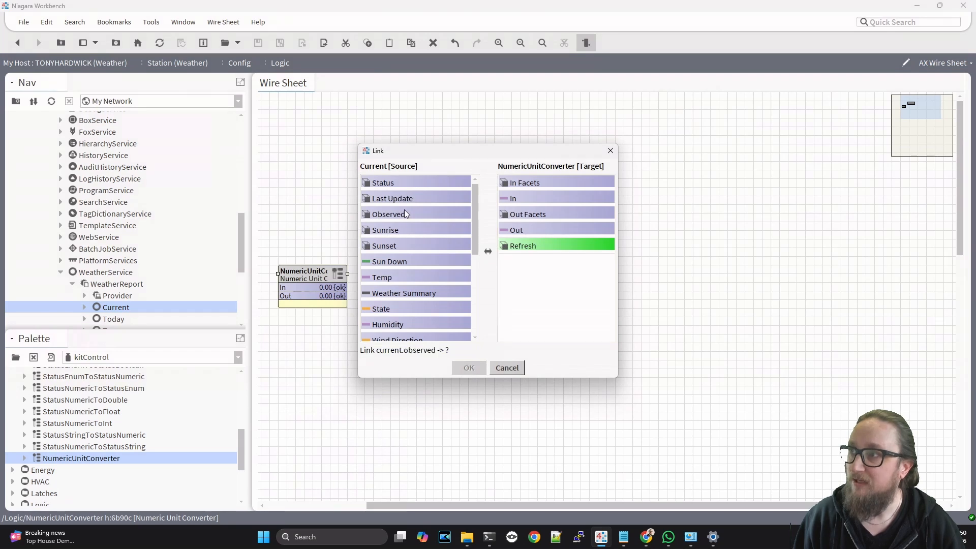
pyautogui.click(396, 277)
pyautogui.click(548, 197)
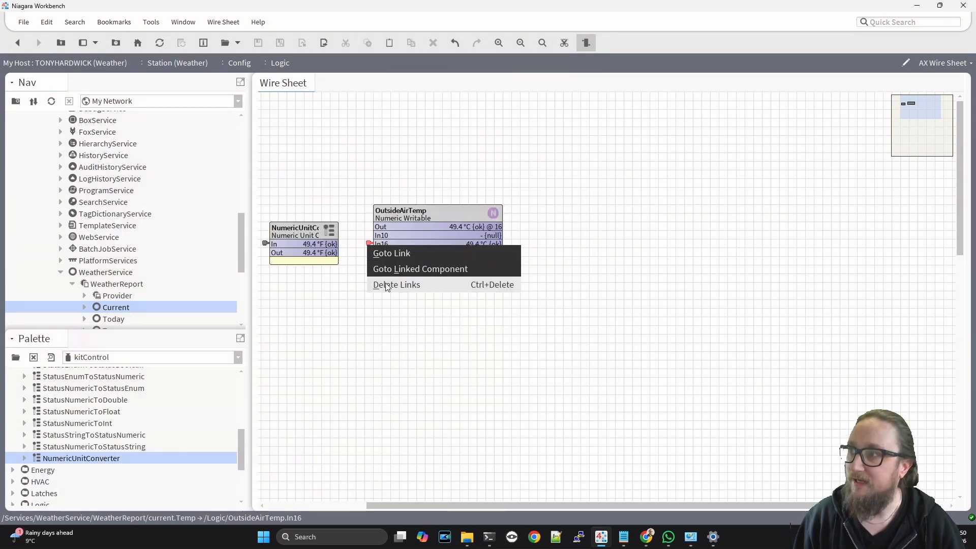
# - Replace the direct weather link on OutsideAirTemp's In16 with a link from the NumericUnitConverter's Out
pyautogui.click(387, 284)
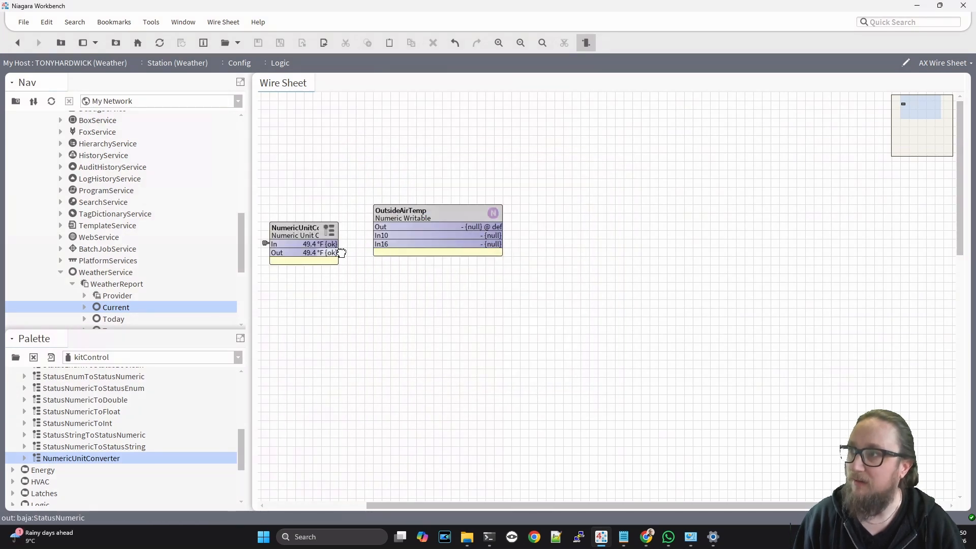
pyautogui.moveTo(338, 252); pyautogui.dragTo(382, 244)
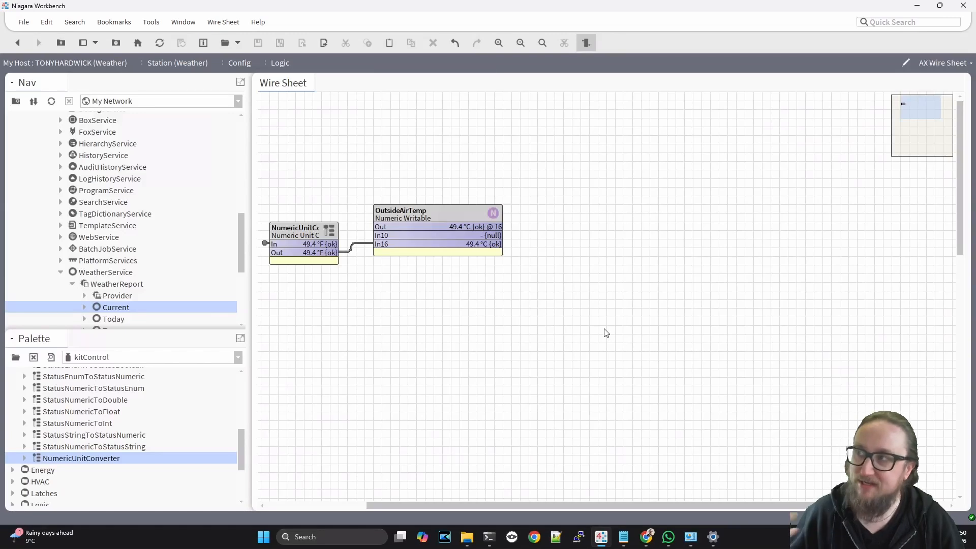
# - Set the units of the NumericUnitConverter's Out Facets to °C and save the properties
pyautogui.doubleClick(307, 231)
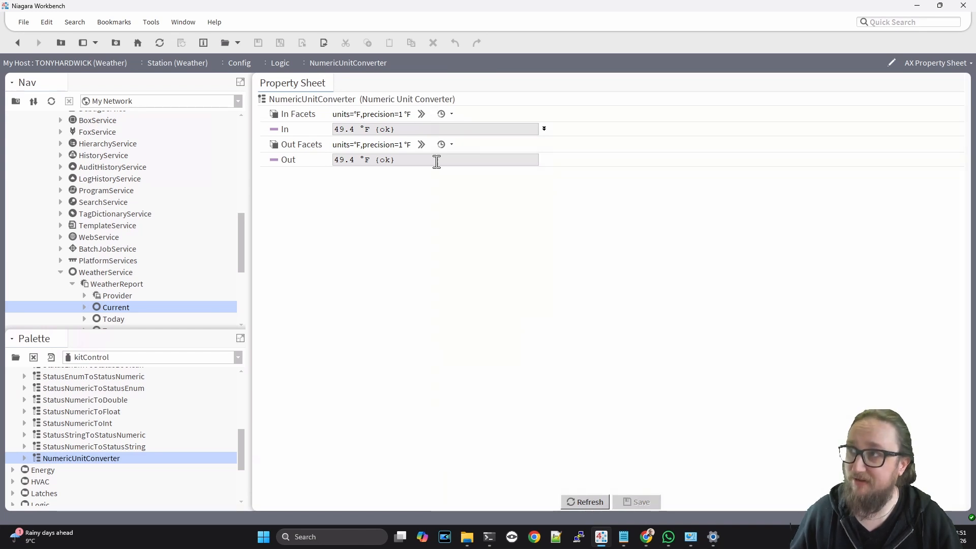
pyautogui.click(422, 145)
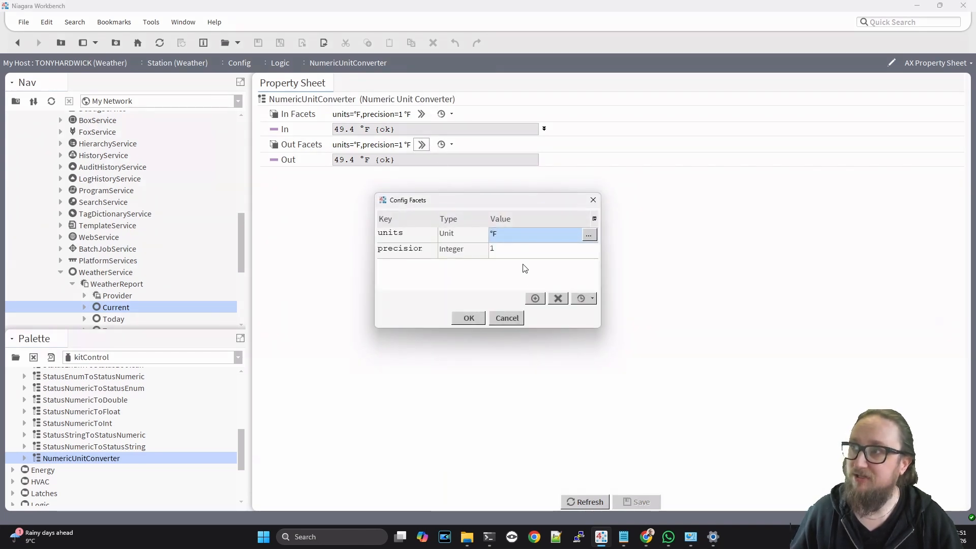
pyautogui.doubleClick(516, 233)
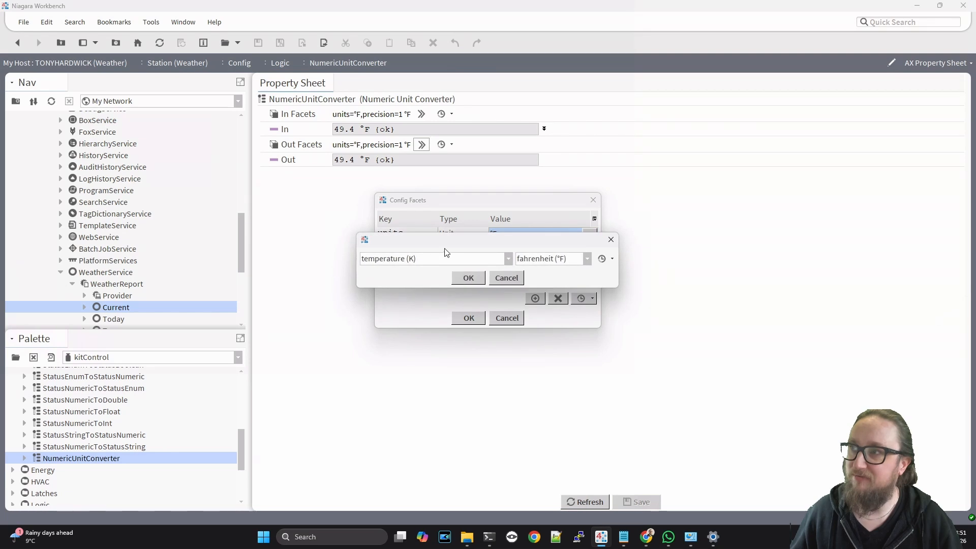
pyautogui.click(565, 262)
pyautogui.click(541, 273)
pyautogui.click(468, 278)
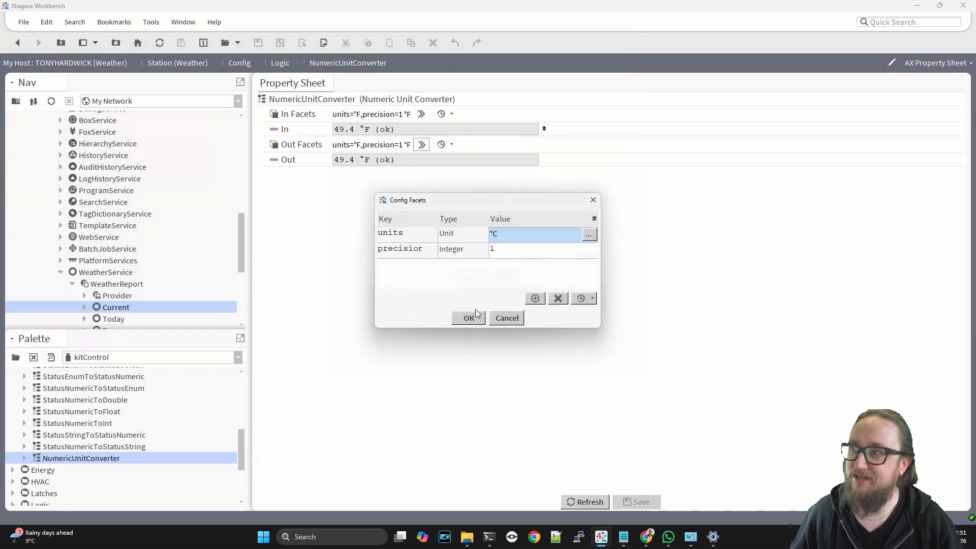
pyautogui.click(469, 319)
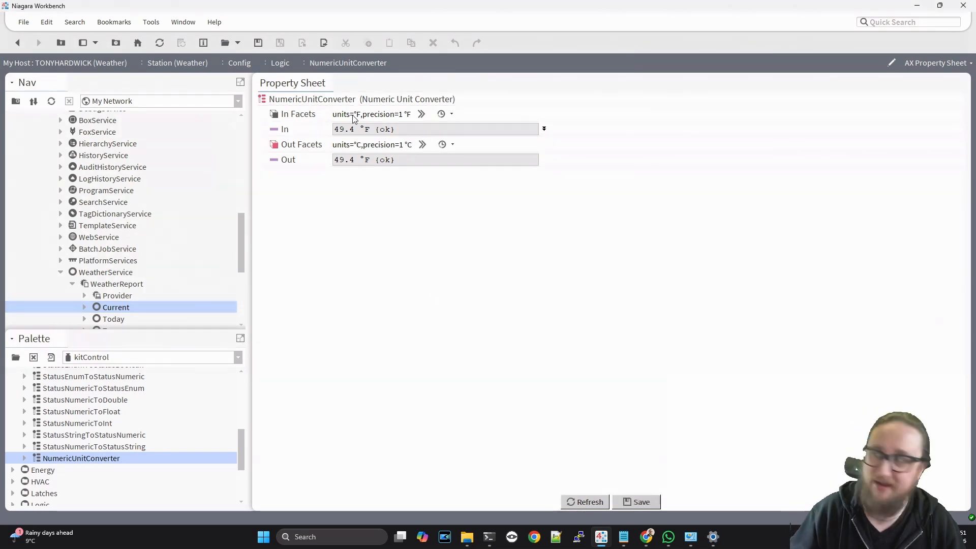
pyautogui.click(647, 509)
# - Check the converter's Out value, return to the Logic wire sheet and examine the value reaching OutsideAirTemp
pyautogui.moveTo(392, 160); pyautogui.dragTo(319, 161)
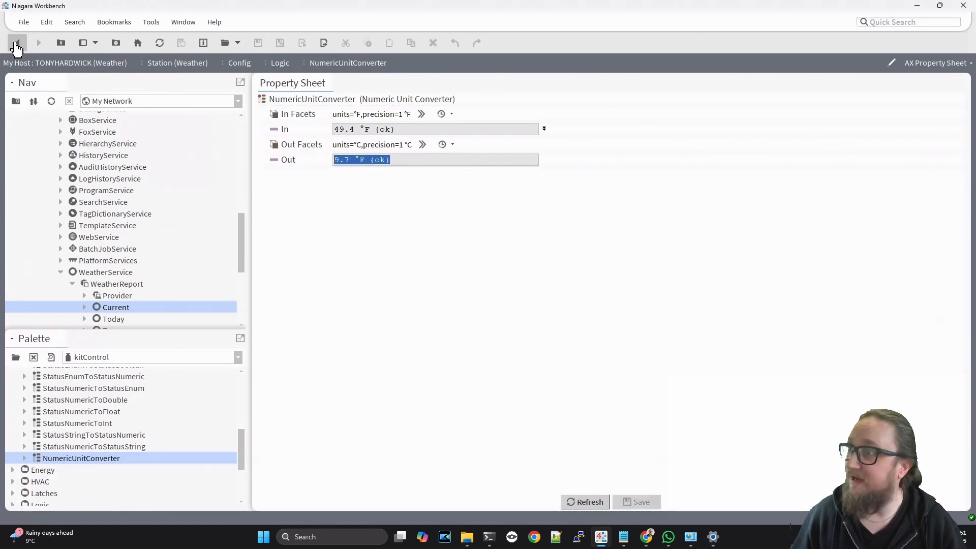
pyautogui.click(17, 45)
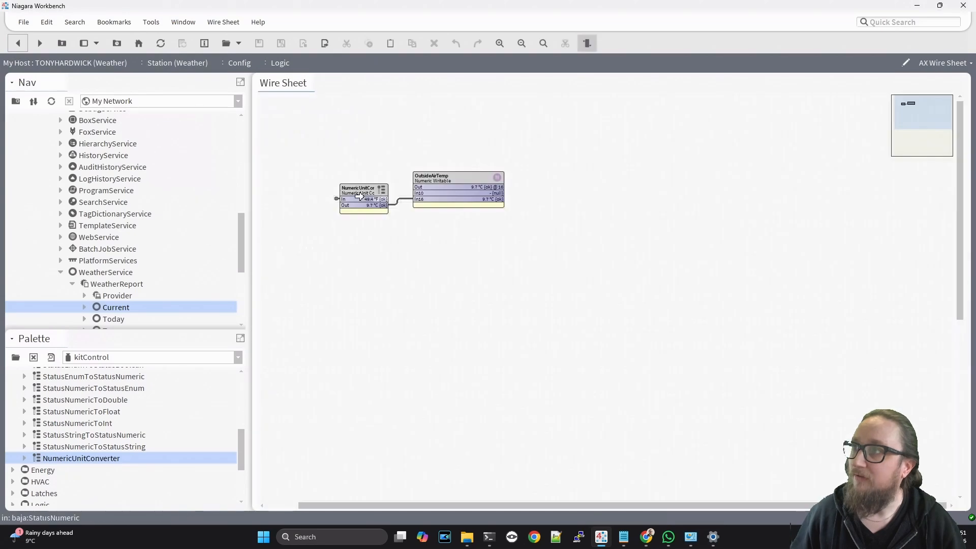
pyautogui.click(462, 182)
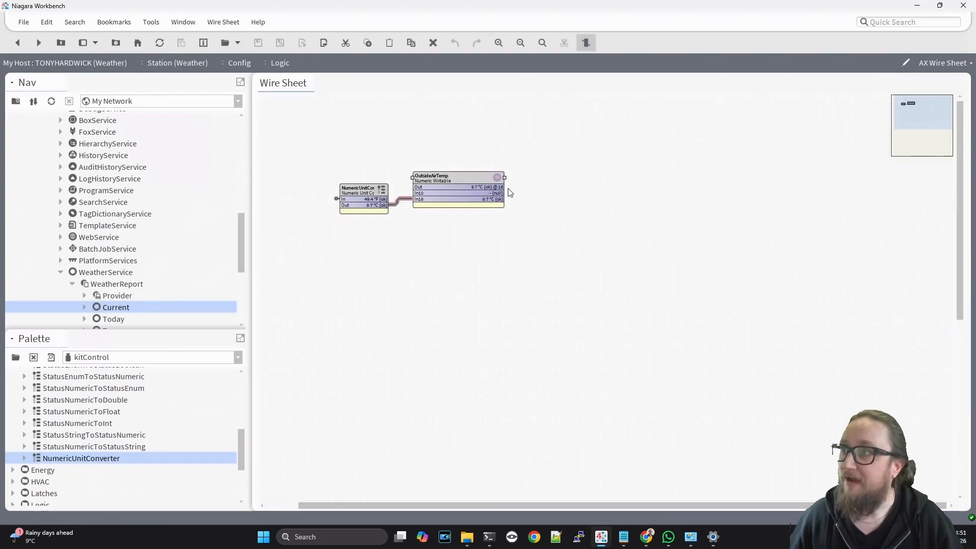
pyautogui.moveTo(487, 183); pyautogui.dragTo(689, 195)
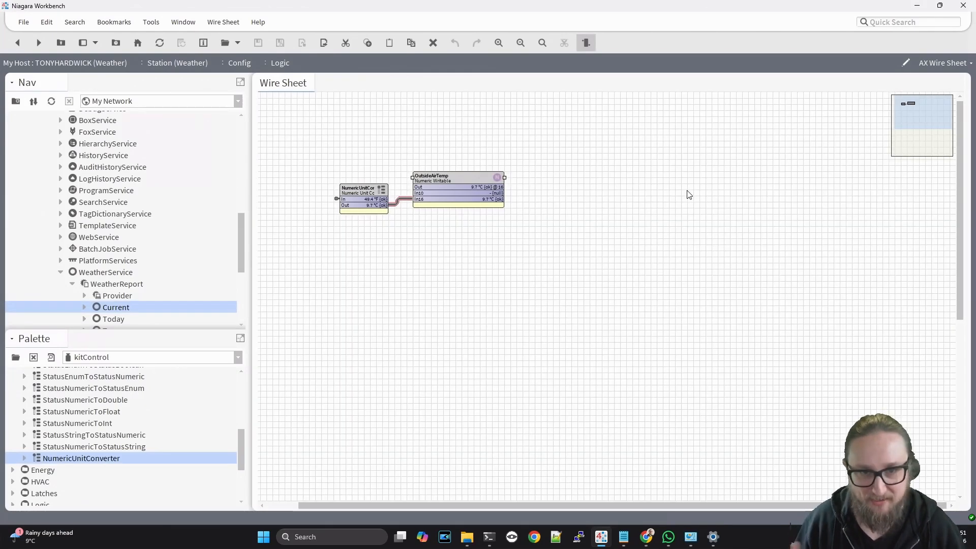
pyautogui.moveTo(496, 186); pyautogui.dragTo(575, 198)
# - Open the WeatherReport's current weather view, set the general Unit Conversion option to Metric and refresh the view
pyautogui.click(116, 283)
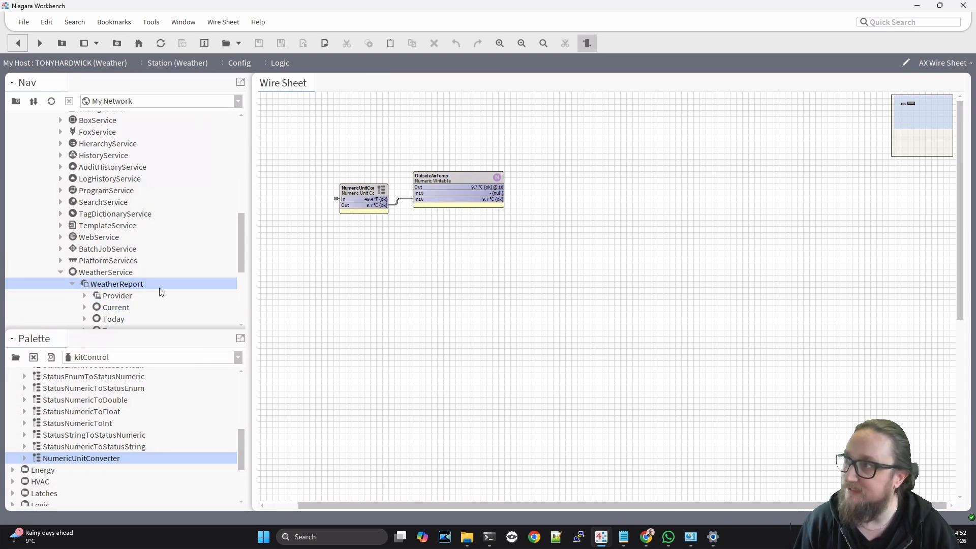
pyautogui.doubleClick(112, 285)
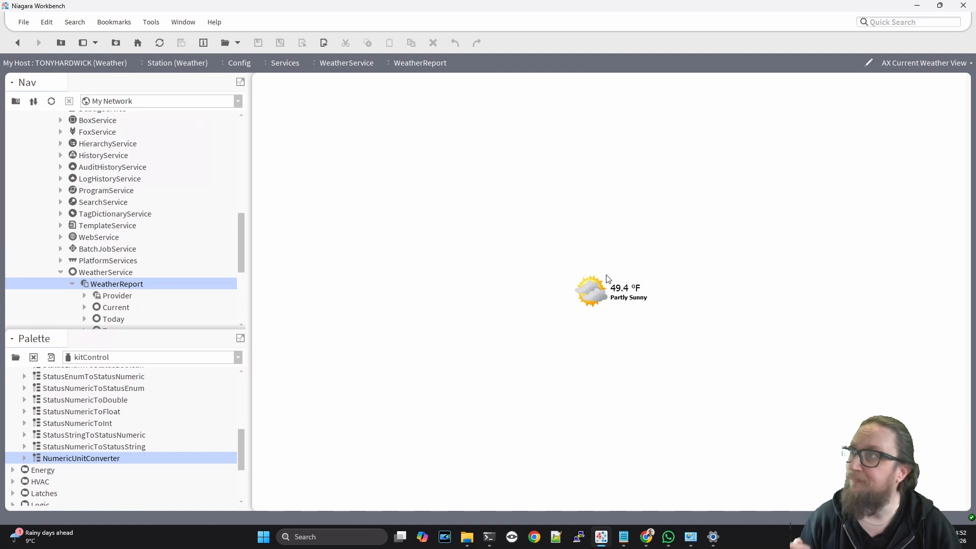
pyautogui.click(155, 29)
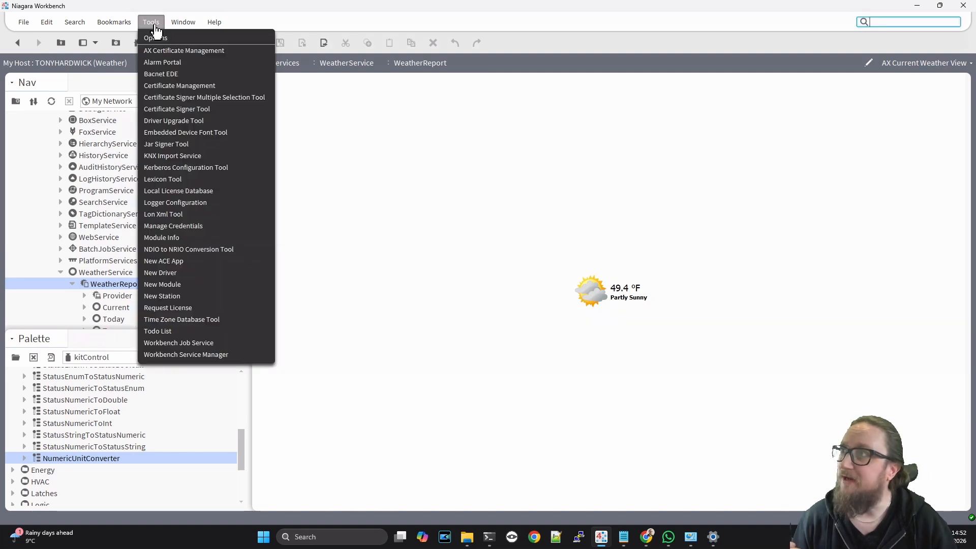
pyautogui.click(154, 38)
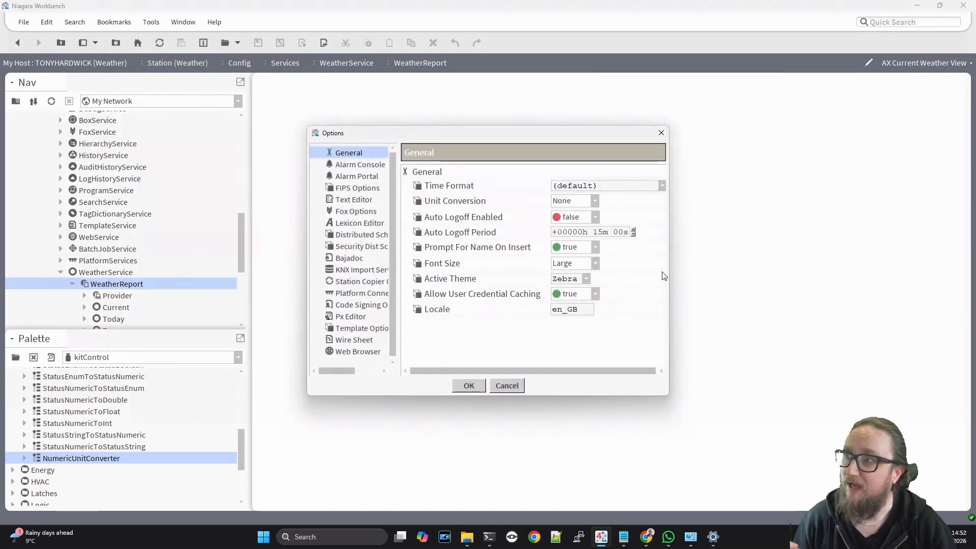
pyautogui.click(591, 203)
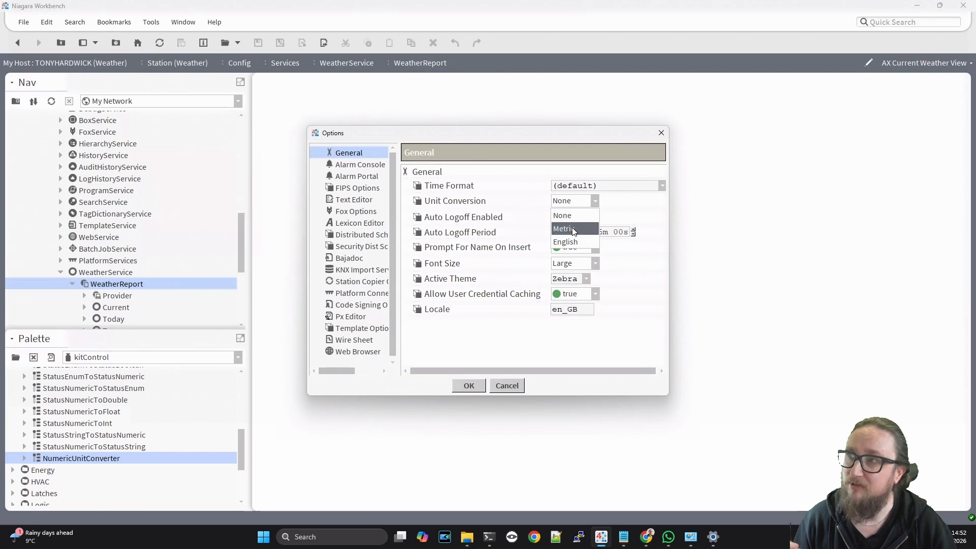
pyautogui.click(574, 228)
pyautogui.click(590, 201)
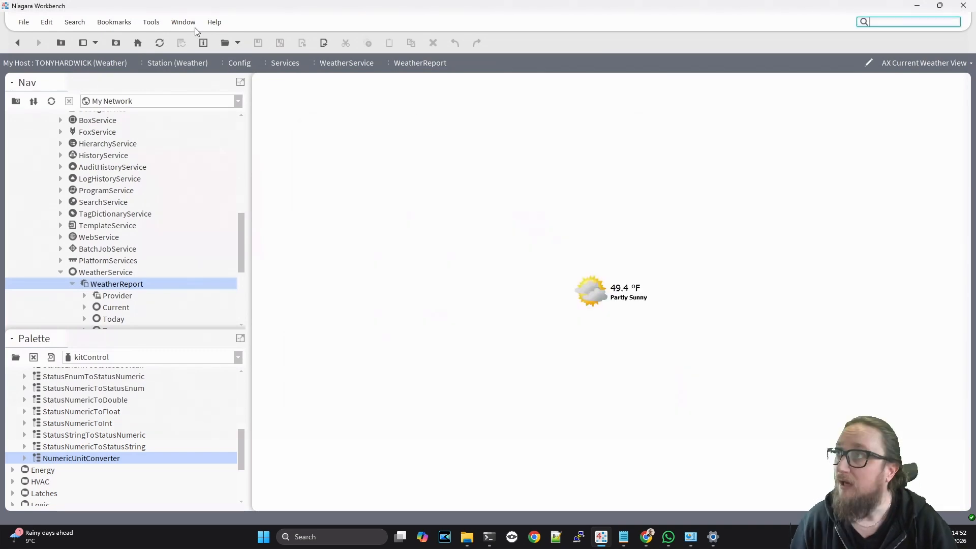
pyautogui.click(159, 43)
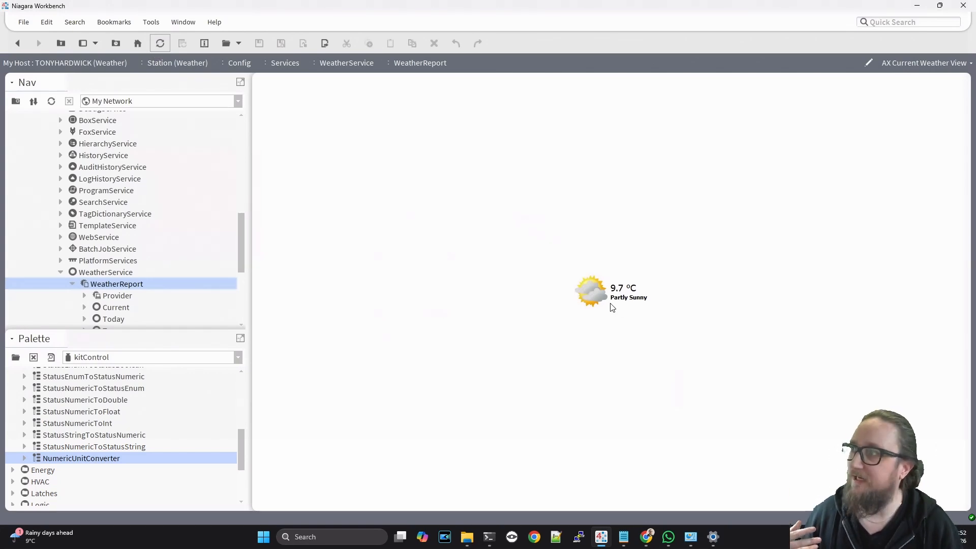
# - Open the admin user's properties under UserService and examine the Unit Conversion choices in its Facets
pyautogui.moveTo(243, 249); pyautogui.dragTo(237, 264)
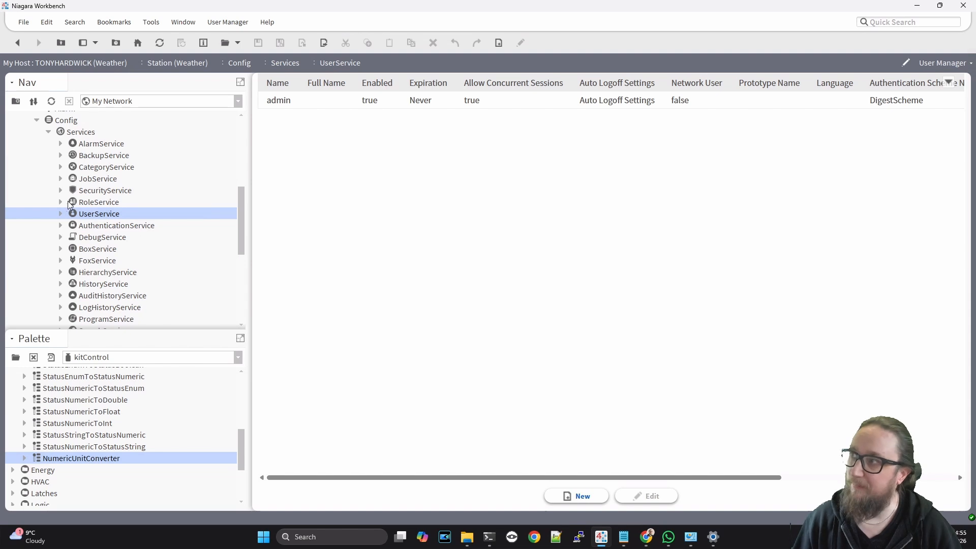
pyautogui.click(61, 214)
pyautogui.doubleClick(101, 237)
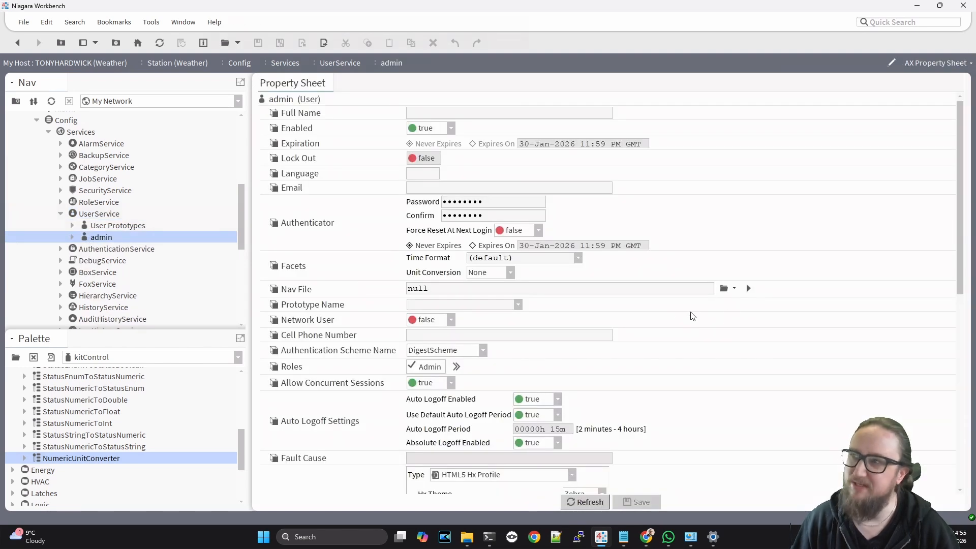
pyautogui.click(482, 274)
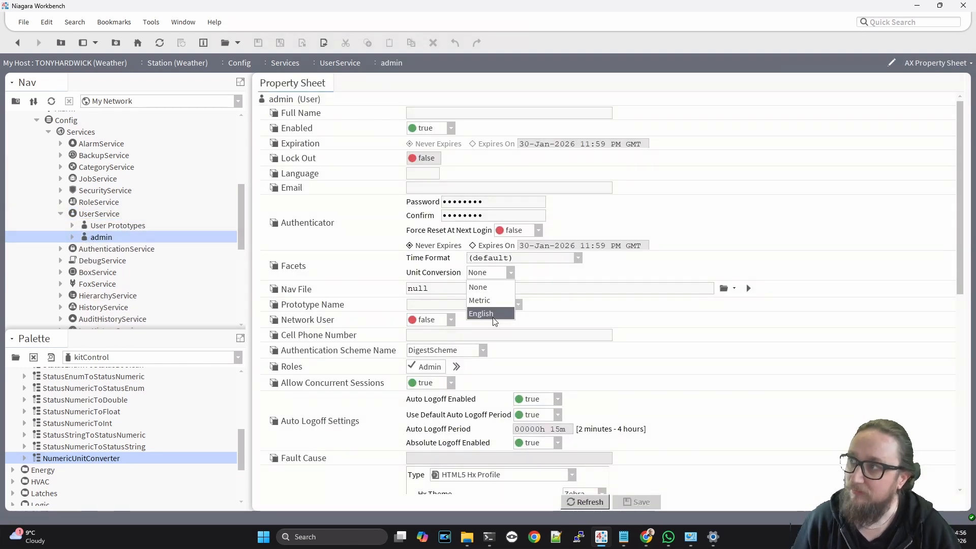
pyautogui.click(503, 273)
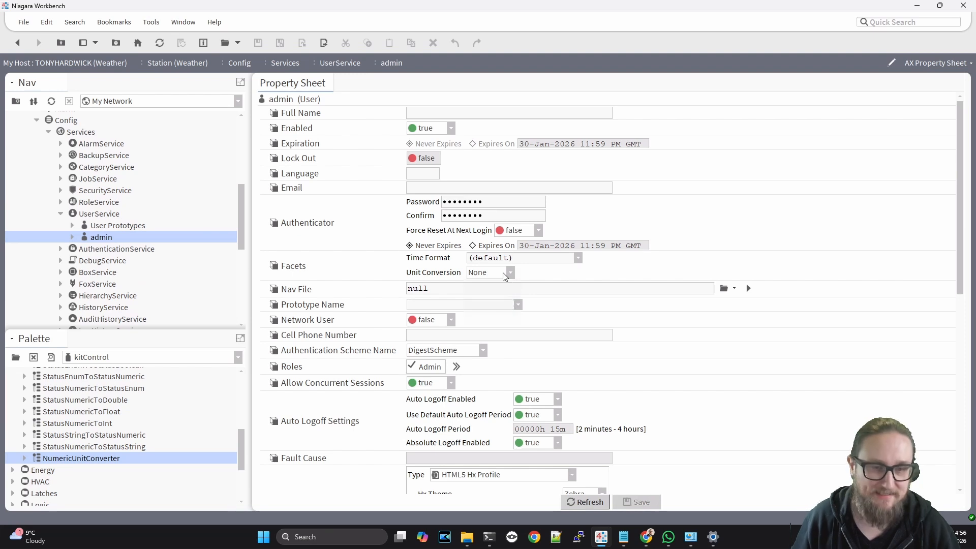